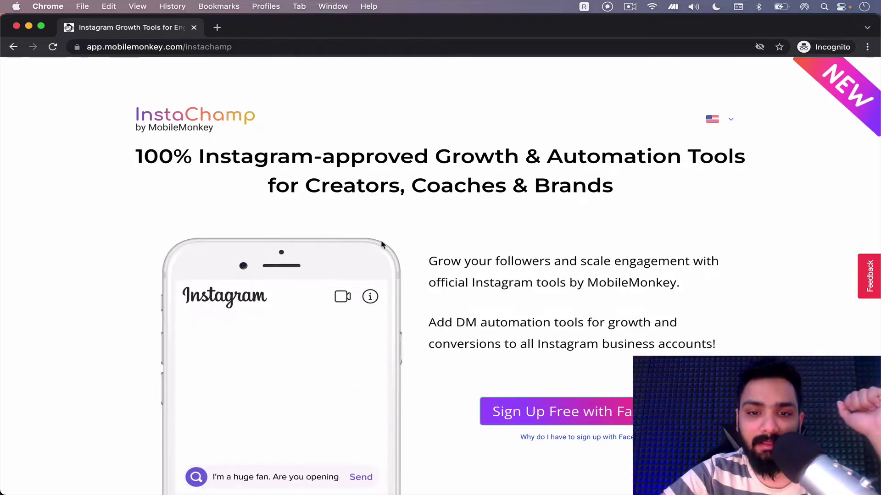
- Highlight the landing page's opening line about growing followers with official Instagram tools
{"action": "scroll", "coordinate": [399, 243], "scroll_direction": "down", "scroll_amount": 2}
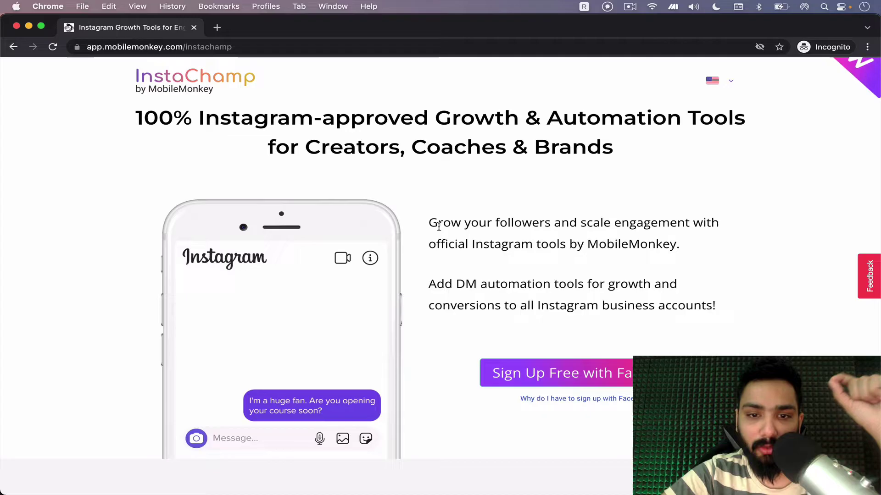
{"action": "left_click_drag", "start_coordinate": [430, 223], "coordinate": [520, 237]}
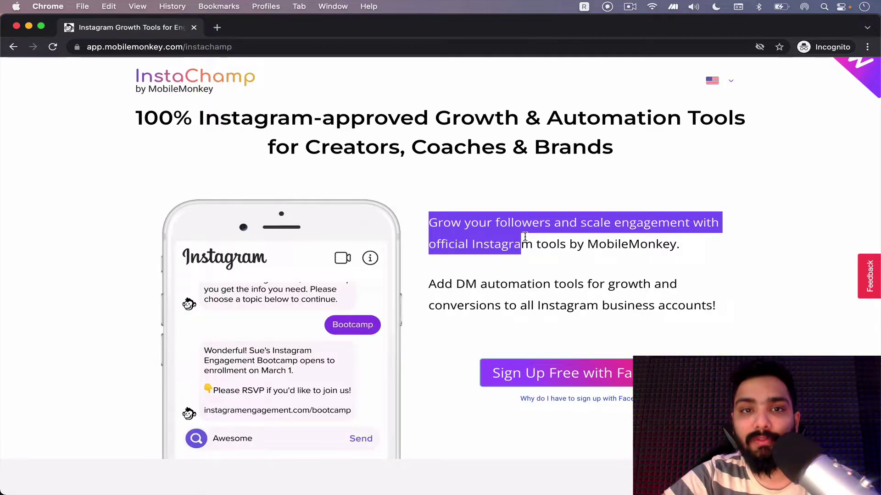
{"action": "scroll", "coordinate": [525, 236], "scroll_direction": "up", "scroll_amount": 2}
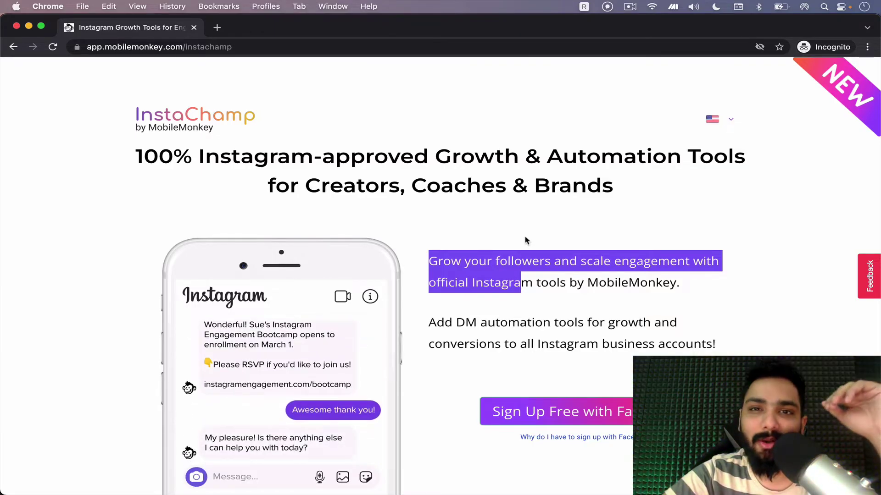
{"action": "scroll", "coordinate": [527, 240], "scroll_direction": "down", "scroll_amount": 1}
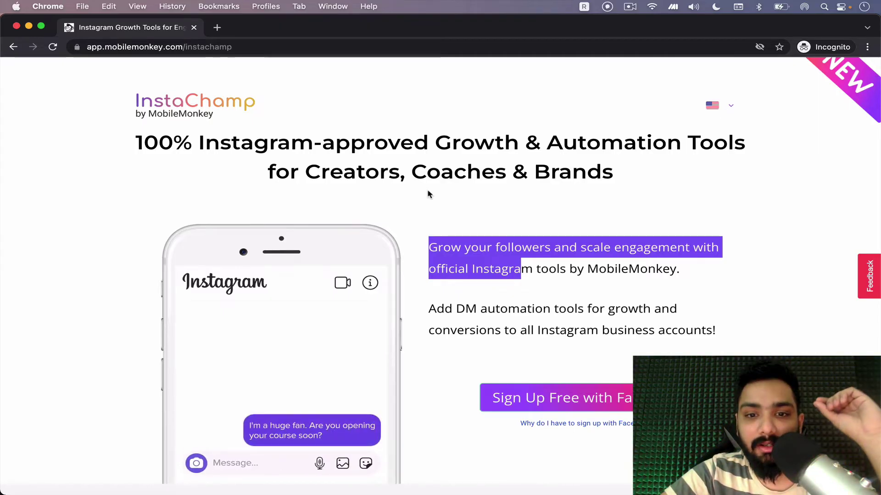
{"action": "scroll", "coordinate": [429, 194], "scroll_direction": "down", "scroll_amount": 5}
{"action": "scroll", "coordinate": [427, 192], "scroll_direction": "down", "scroll_amount": 12}
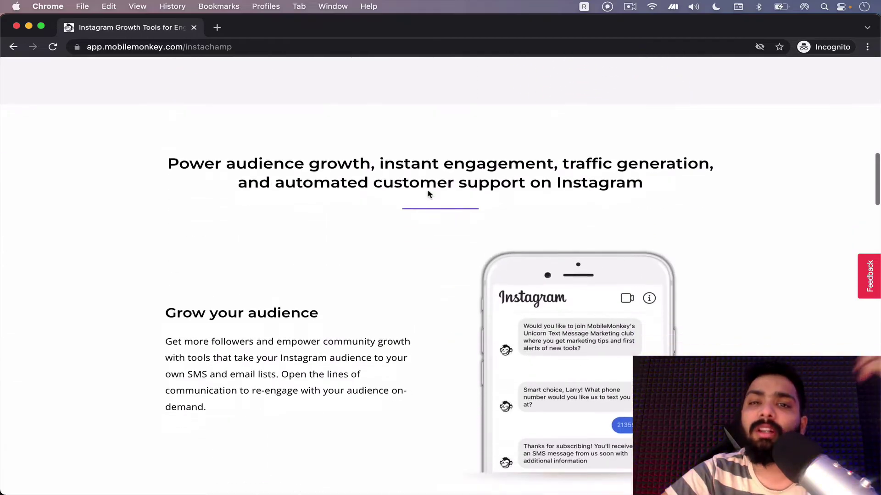
{"action": "scroll", "coordinate": [418, 230], "scroll_direction": "down", "scroll_amount": 18}
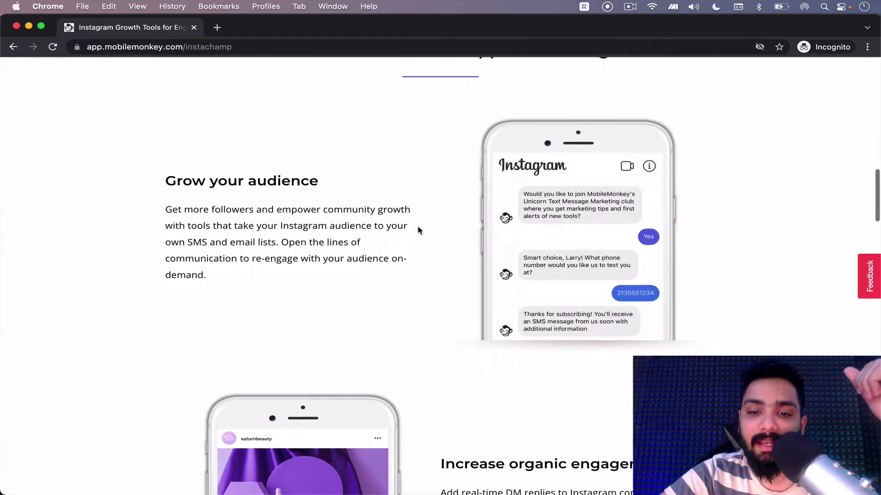
{"action": "scroll", "coordinate": [419, 230], "scroll_direction": "down", "scroll_amount": 20}
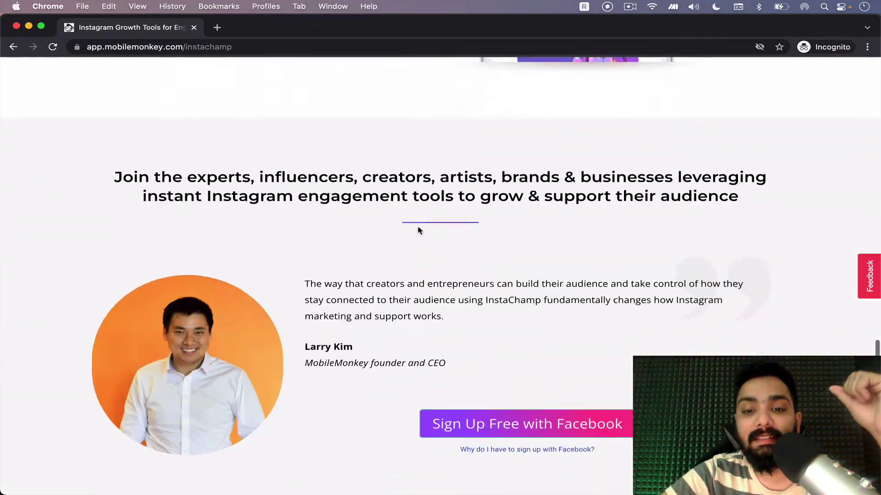
{"action": "scroll", "coordinate": [418, 230], "scroll_direction": "up", "scroll_amount": 15}
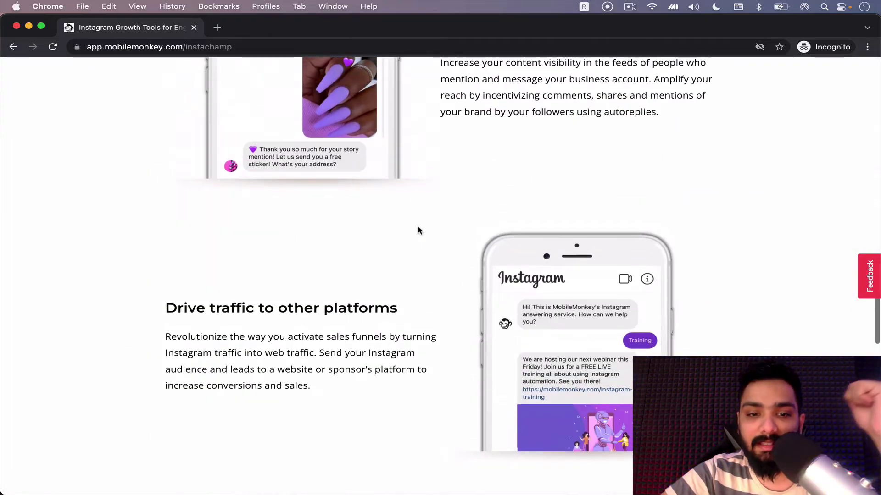
{"action": "scroll", "coordinate": [418, 230], "scroll_direction": "up", "scroll_amount": 20}
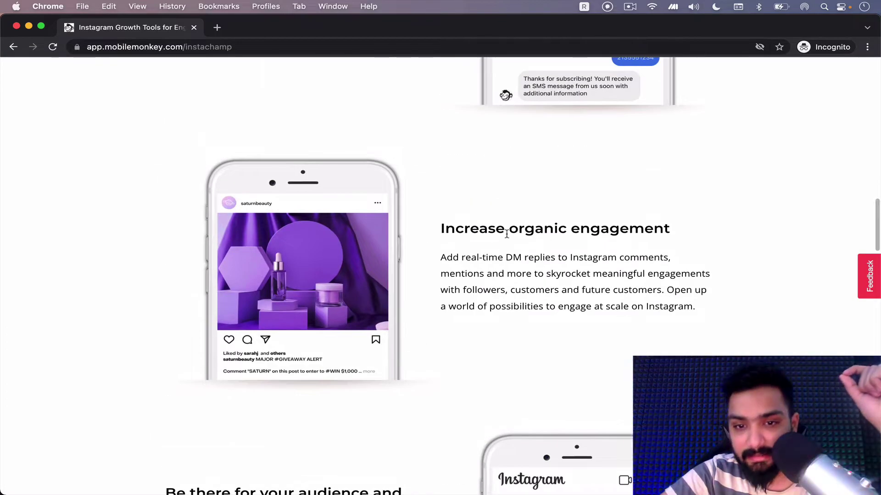
{"action": "scroll", "coordinate": [497, 248], "scroll_direction": "up", "scroll_amount": 5}
{"action": "scroll", "coordinate": [497, 246], "scroll_direction": "down", "scroll_amount": 3}
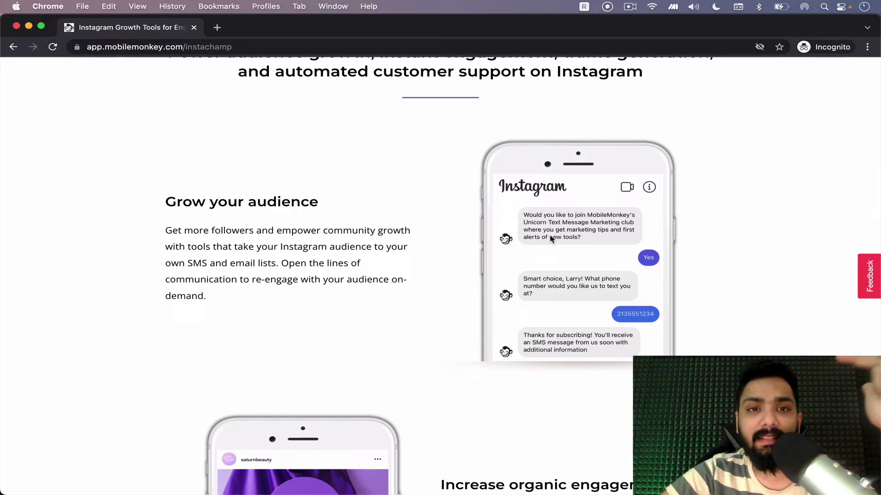
{"action": "scroll", "coordinate": [552, 238], "scroll_direction": "down", "scroll_amount": 5}
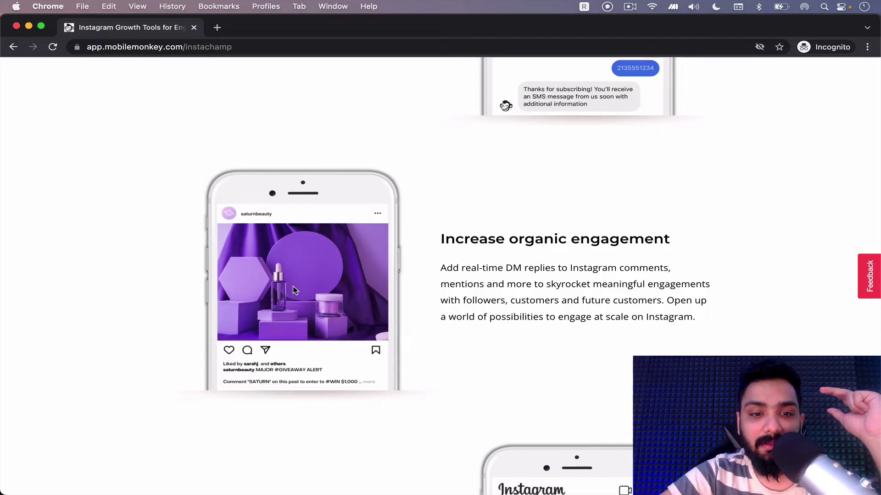
{"action": "scroll", "coordinate": [298, 280], "scroll_direction": "up", "scroll_amount": 5}
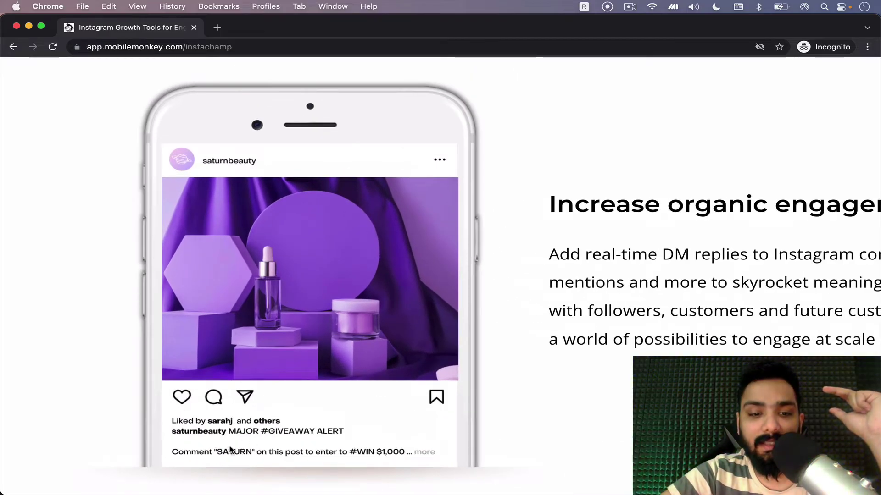
{"action": "scroll", "coordinate": [260, 468], "scroll_direction": "up", "scroll_amount": 1}
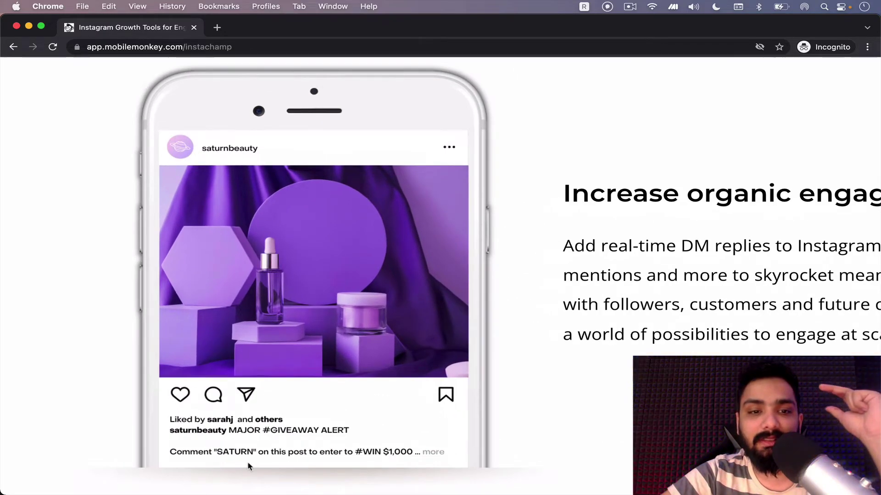
{"action": "scroll", "coordinate": [247, 466], "scroll_direction": "down", "scroll_amount": 2}
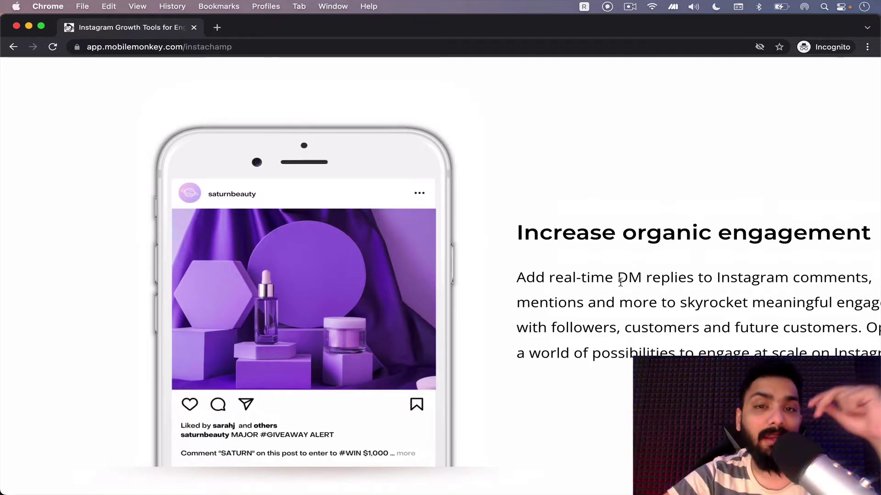
{"action": "scroll", "coordinate": [620, 283], "scroll_direction": "down", "scroll_amount": 10}
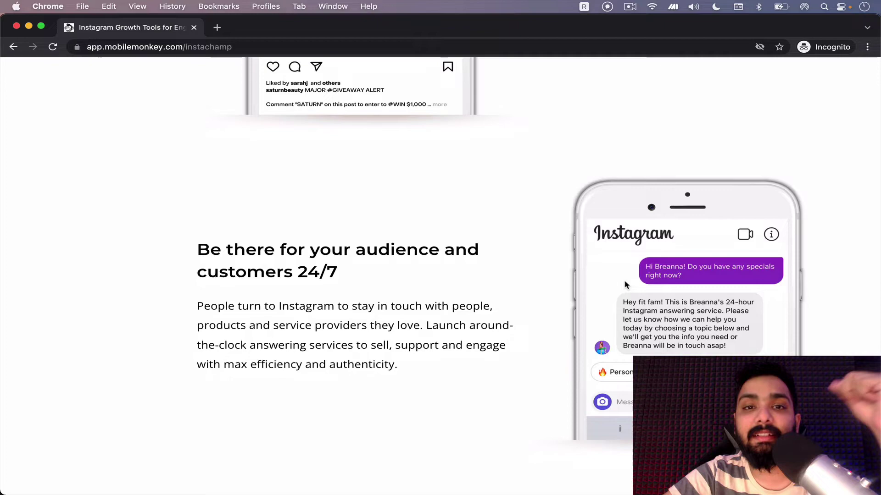
{"action": "scroll", "coordinate": [624, 285], "scroll_direction": "down", "scroll_amount": 5}
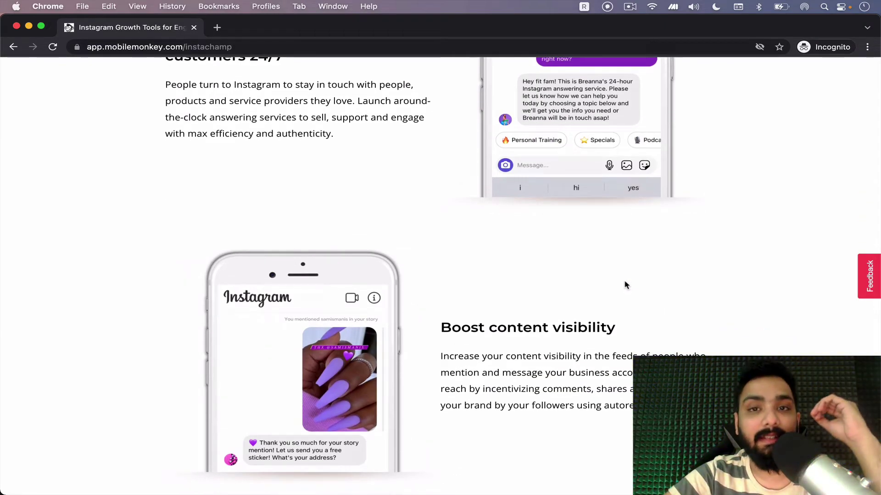
{"action": "scroll", "coordinate": [625, 285], "scroll_direction": "down", "scroll_amount": 5}
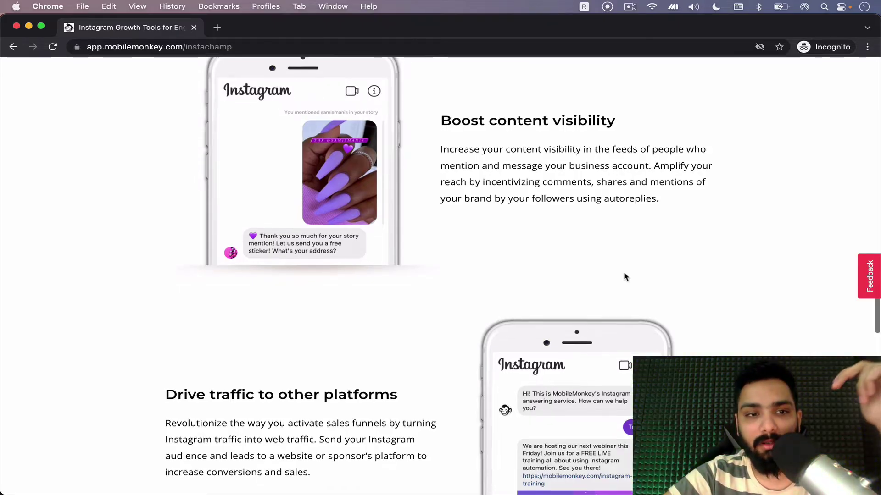
{"action": "scroll", "coordinate": [625, 285], "scroll_direction": "down", "scroll_amount": 12}
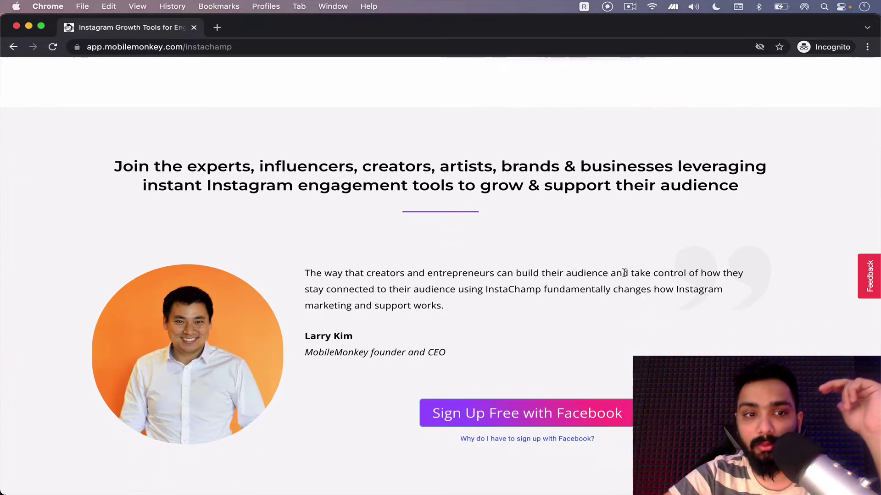
{"action": "scroll", "coordinate": [625, 273], "scroll_direction": "up", "scroll_amount": 15}
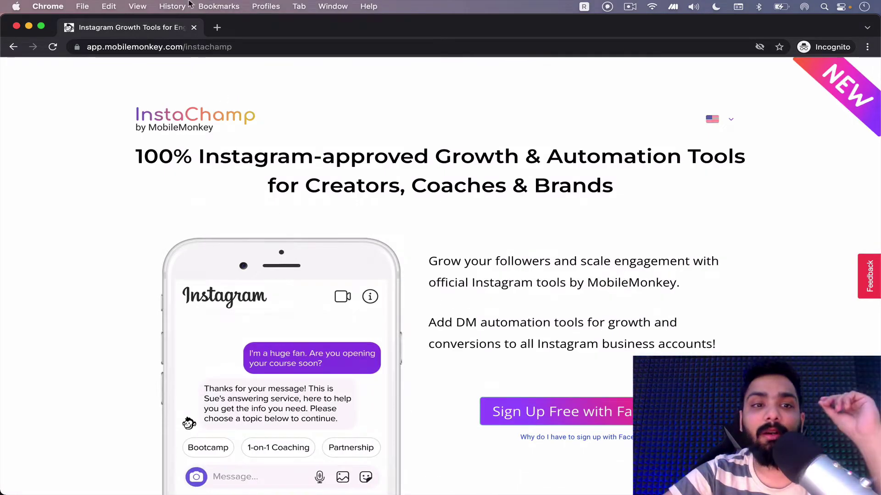
- Close the InstaChamp landing page and skim the INSTACHAMP – LIFETIME DEAL offer page
{"action": "left_click", "coordinate": [194, 29]}
{"action": "left_click", "coordinate": [155, 32]}
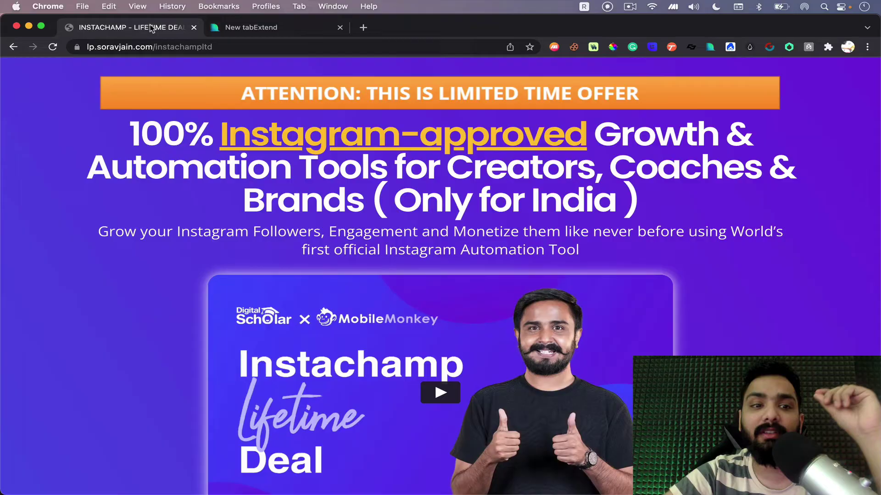
{"action": "scroll", "coordinate": [305, 305], "scroll_direction": "down", "scroll_amount": 10}
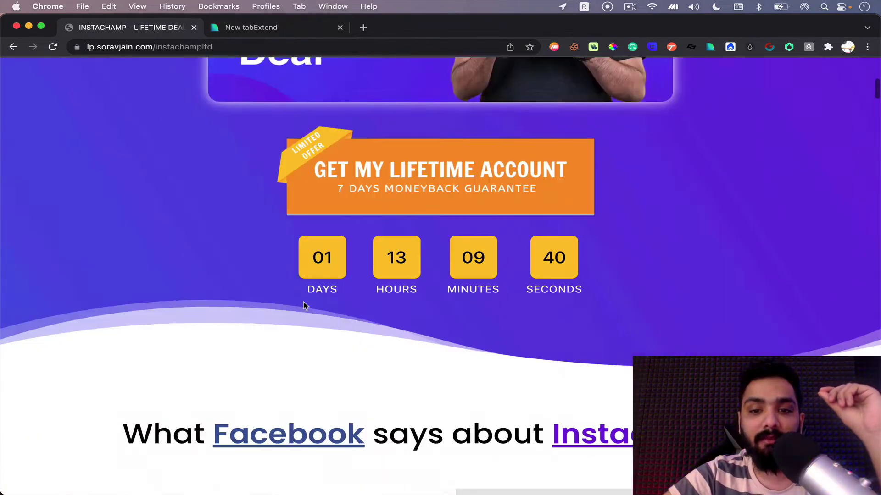
{"action": "scroll", "coordinate": [305, 304], "scroll_direction": "up", "scroll_amount": 12}
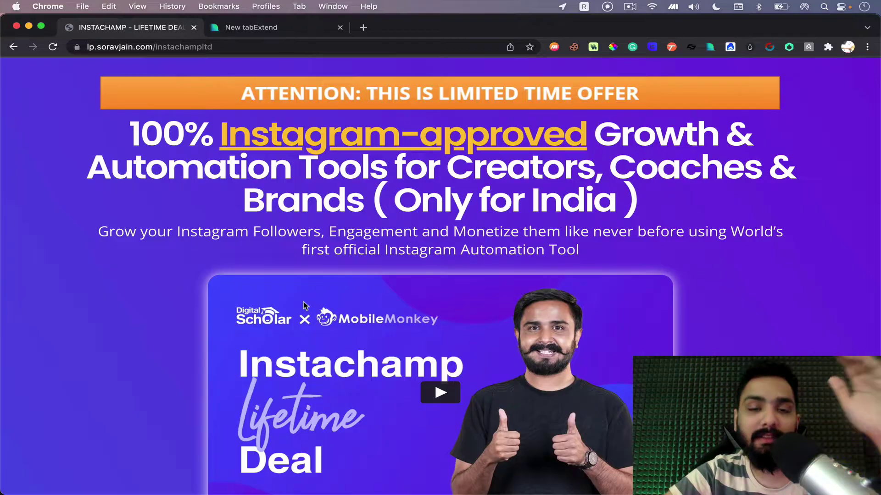
{"action": "mouse_move", "coordinate": [459, 493]}
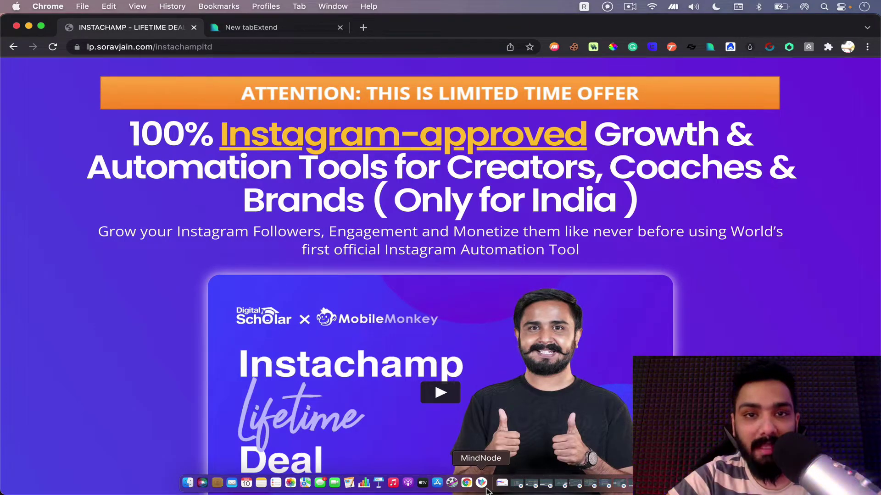
- Bring the Instachamp Setup mind map forward and make it fill the screen
{"action": "left_click", "coordinate": [482, 489]}
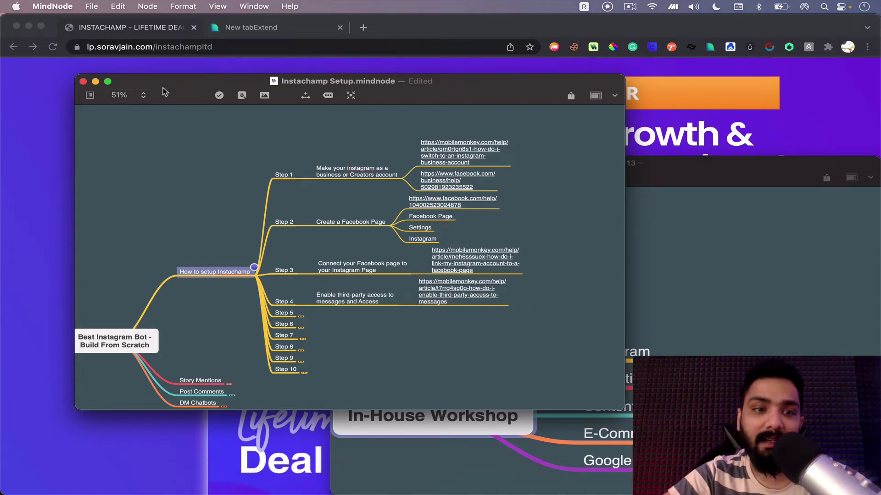
{"action": "left_click", "coordinate": [108, 82]}
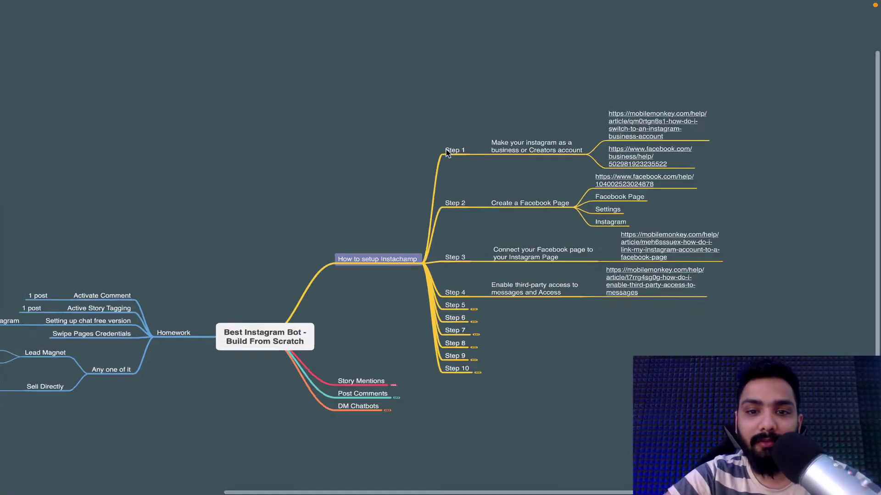
{"action": "scroll", "coordinate": [447, 153], "scroll_direction": "right", "scroll_amount": 5}
{"action": "scroll", "coordinate": [447, 153], "scroll_direction": "down", "scroll_amount": 3}
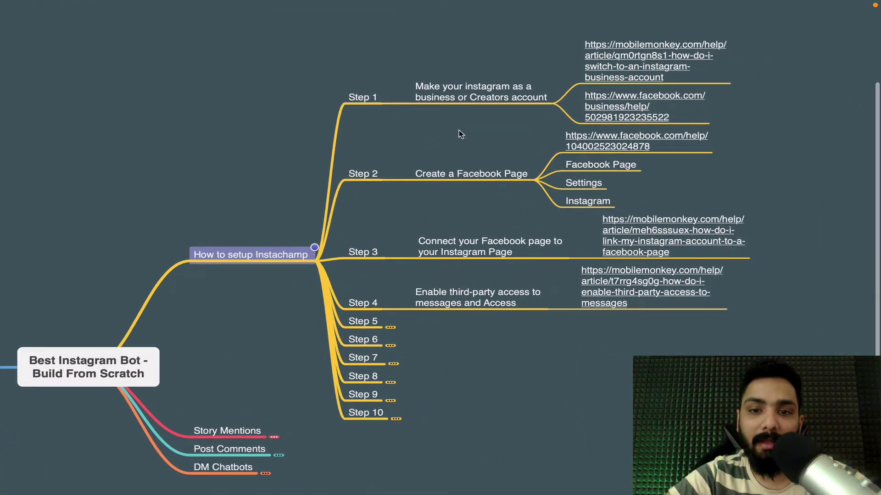
- Select the Step 2 'Create a Facebook Page' topic and its facebook.com/help link
{"action": "left_click", "coordinate": [451, 98]}
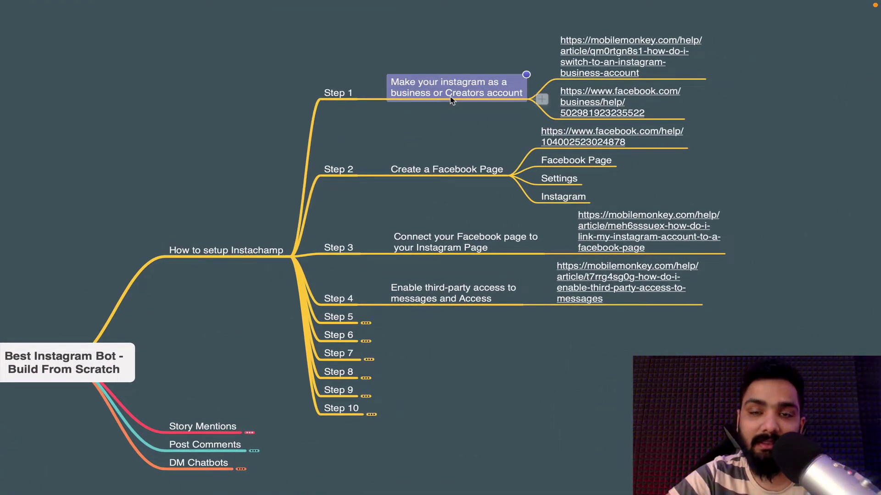
{"action": "left_click", "coordinate": [444, 123]}
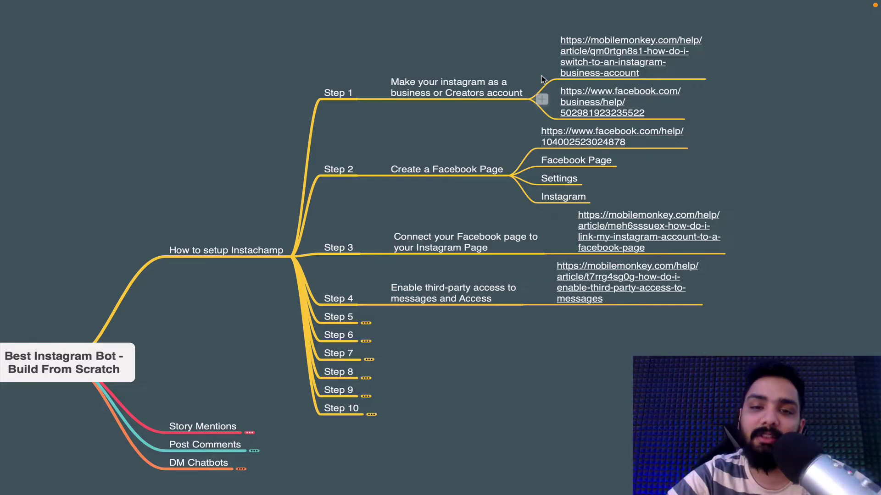
{"action": "scroll", "coordinate": [542, 79], "scroll_direction": "down", "scroll_amount": 2}
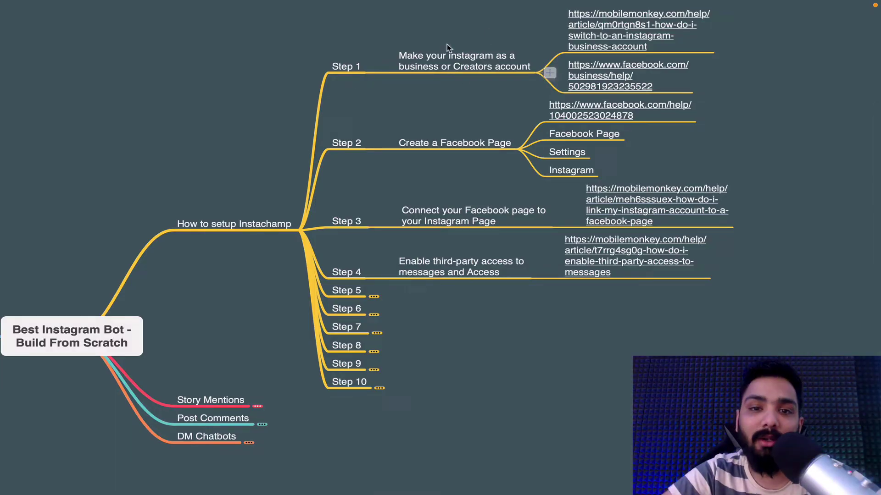
{"action": "left_click", "coordinate": [464, 58]}
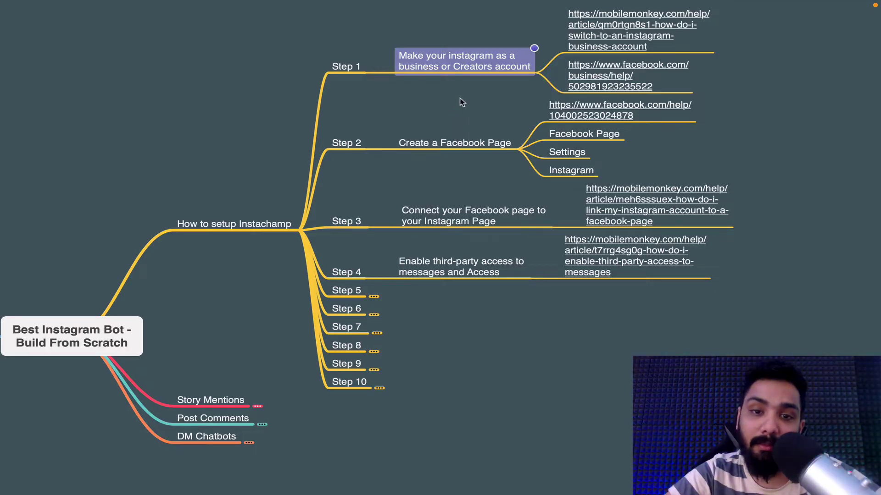
{"action": "left_click", "coordinate": [462, 150]}
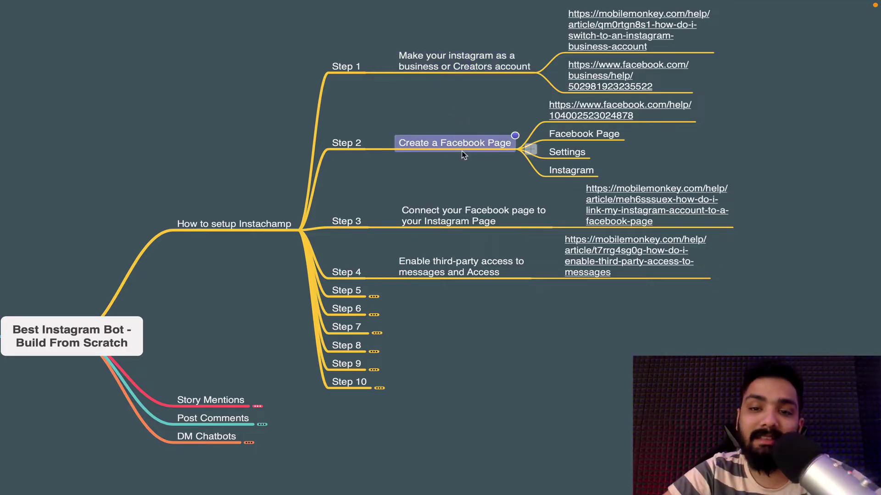
{"action": "left_click", "coordinate": [568, 112]}
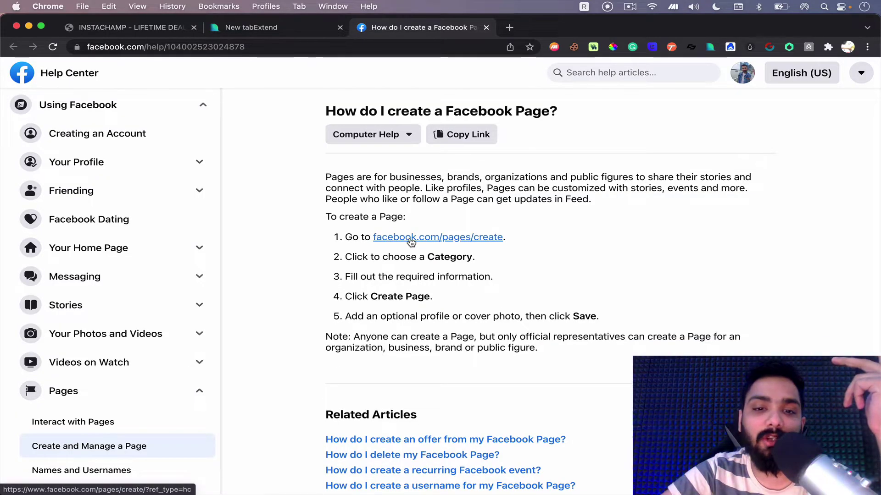
- Follow the help article's page-creation link, return to the Facebook home feed, then open Pages
{"action": "left_click", "coordinate": [411, 239]}
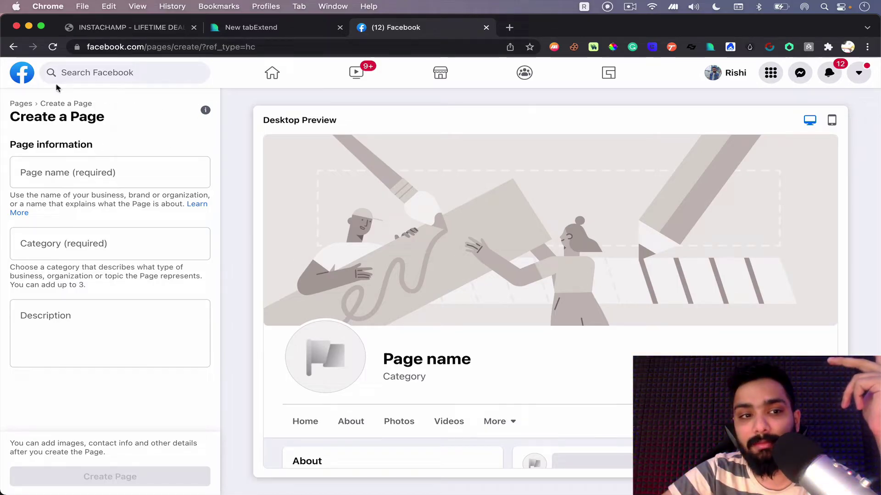
{"action": "left_click", "coordinate": [19, 79]}
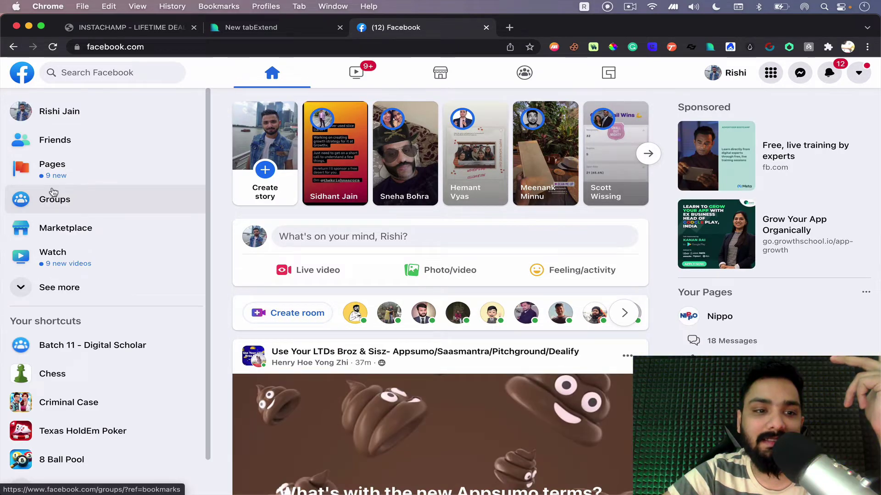
{"action": "left_click", "coordinate": [61, 173]}
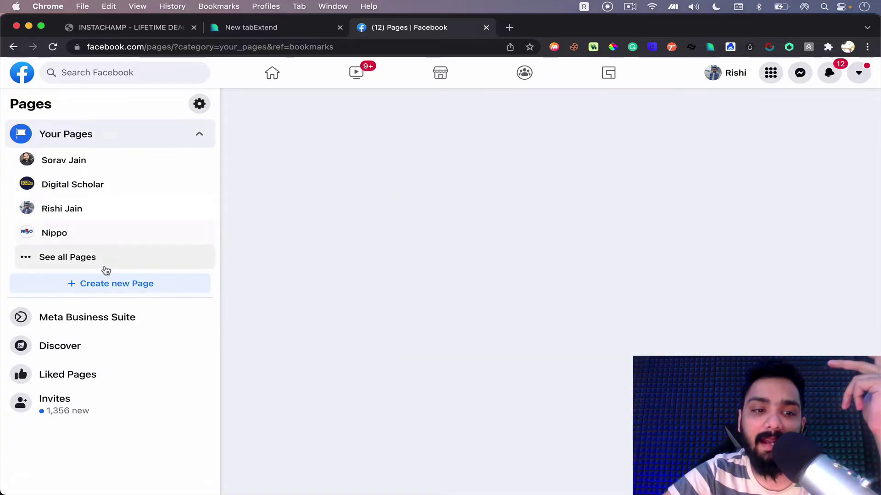
- Start a new Page named 'Business Name - xyz' with the Education website category
{"action": "left_click", "coordinate": [75, 290]}
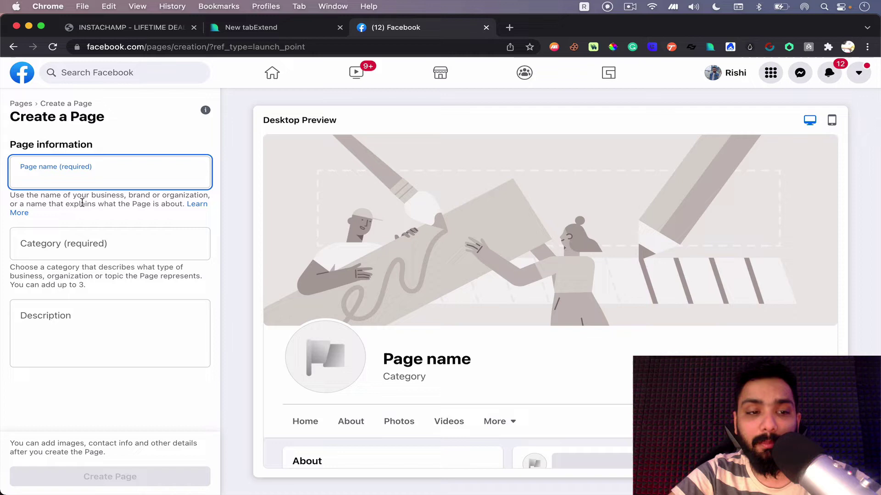
{"action": "type", "text": "Business Nme"}
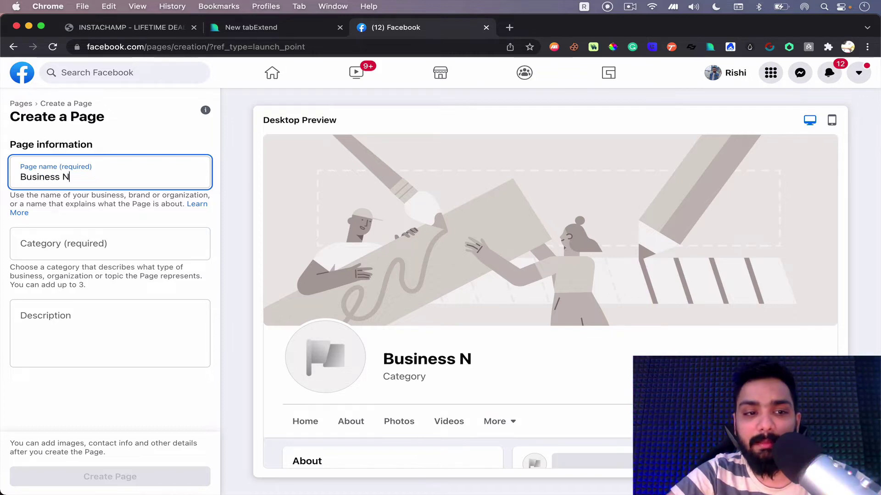
{"action": "key", "text": "BackSpace"}
{"action": "key", "text": "BackSpace"}
{"action": "type", "text": "ame - xyz"}
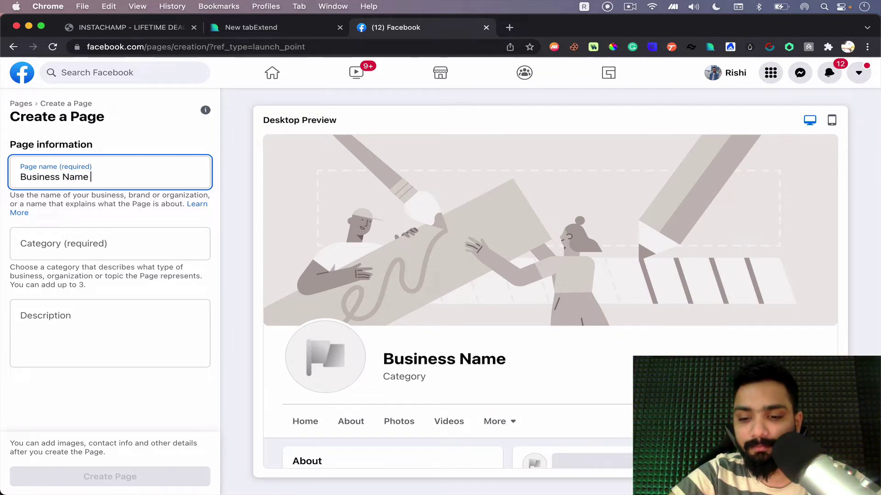
{"action": "left_click", "coordinate": [54, 250]}
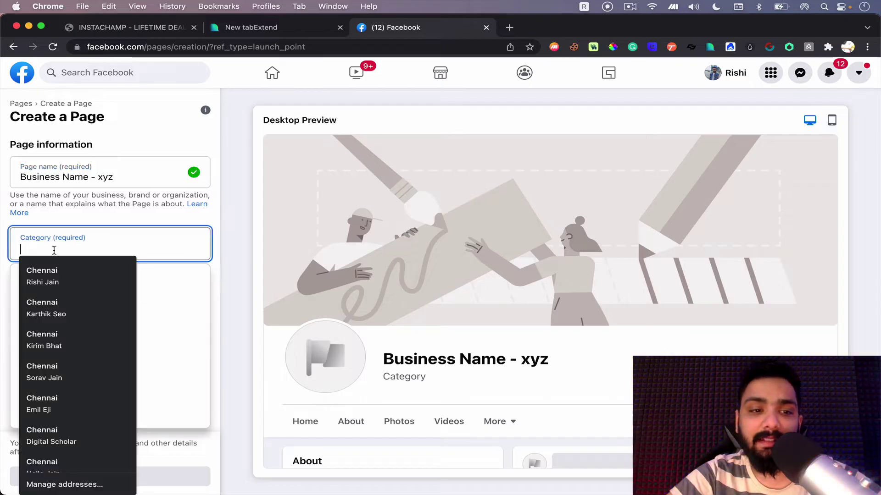
{"action": "type", "text": "eu"}
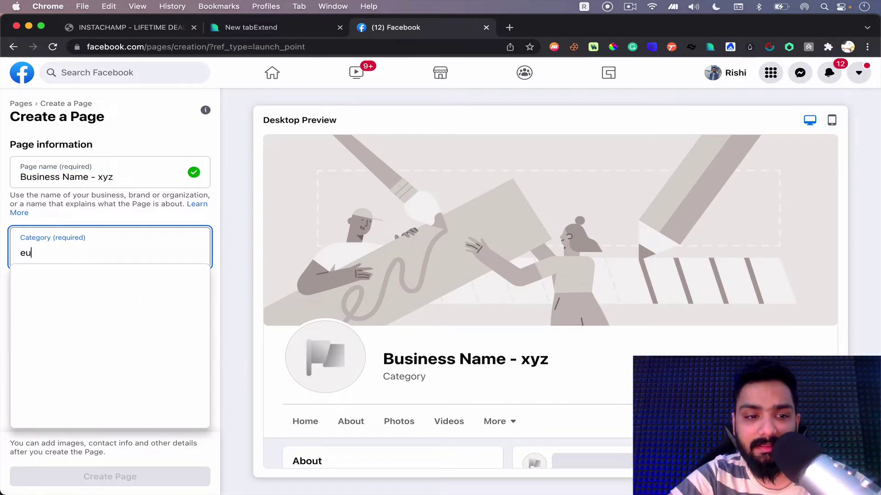
{"action": "left_click", "coordinate": [73, 281]}
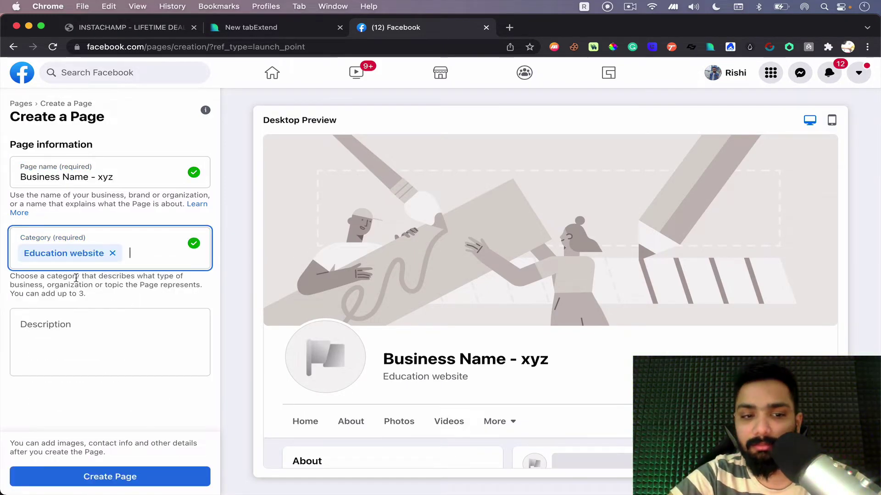
- Create the Page, then save its setup and open it
{"action": "left_click", "coordinate": [74, 324]}
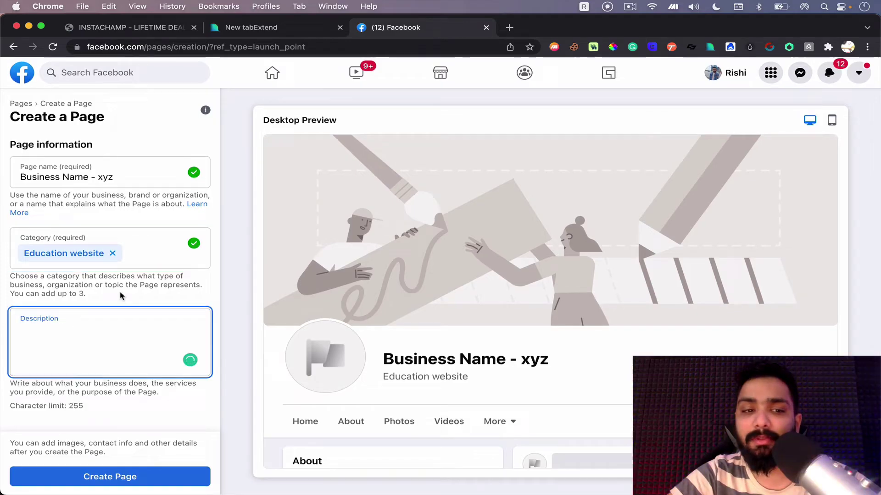
{"action": "left_click", "coordinate": [108, 477]}
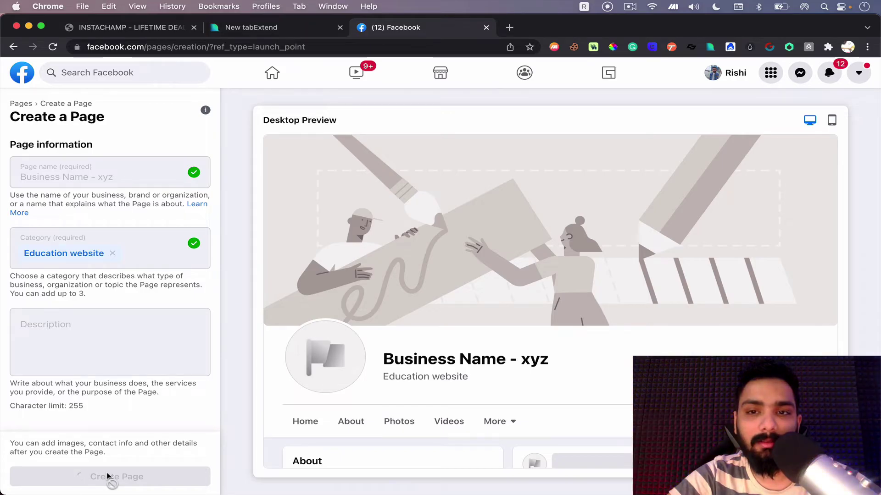
{"action": "left_click", "coordinate": [630, 7]}
{"action": "key", "text": "Escape"}
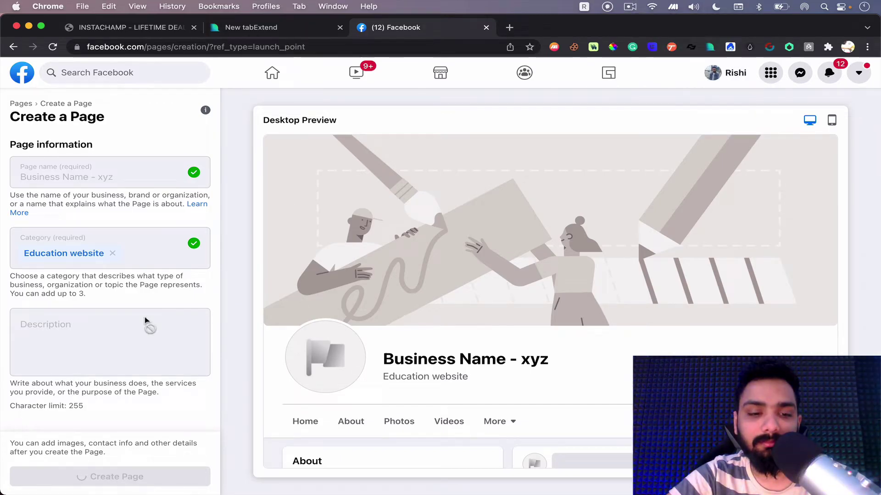
{"action": "scroll", "coordinate": [136, 345], "scroll_direction": "down", "scroll_amount": 4}
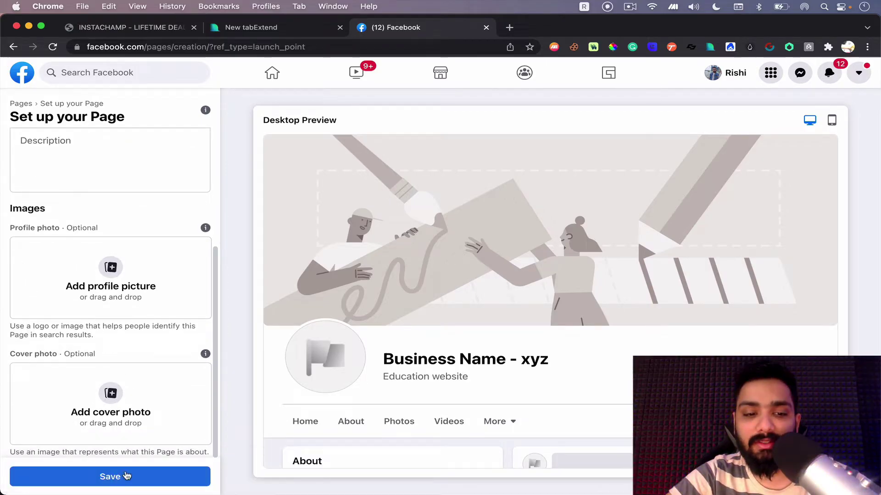
{"action": "left_click", "coordinate": [125, 477]}
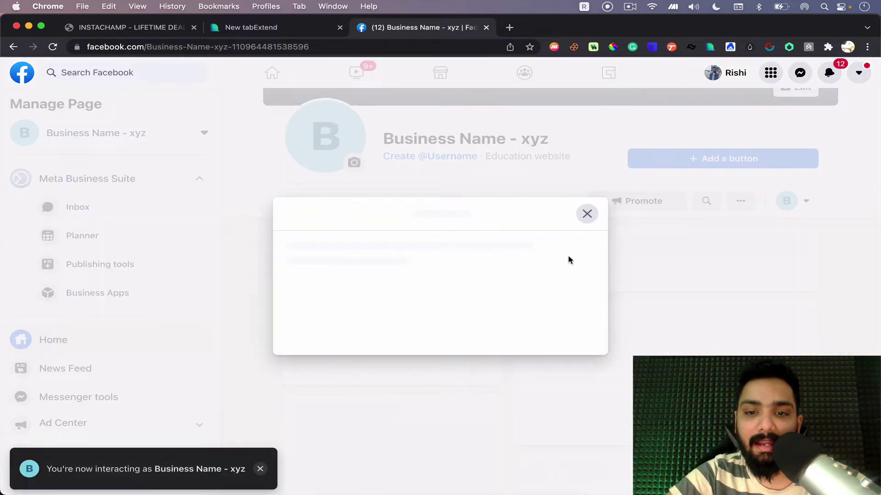
{"action": "left_click", "coordinate": [588, 215]}
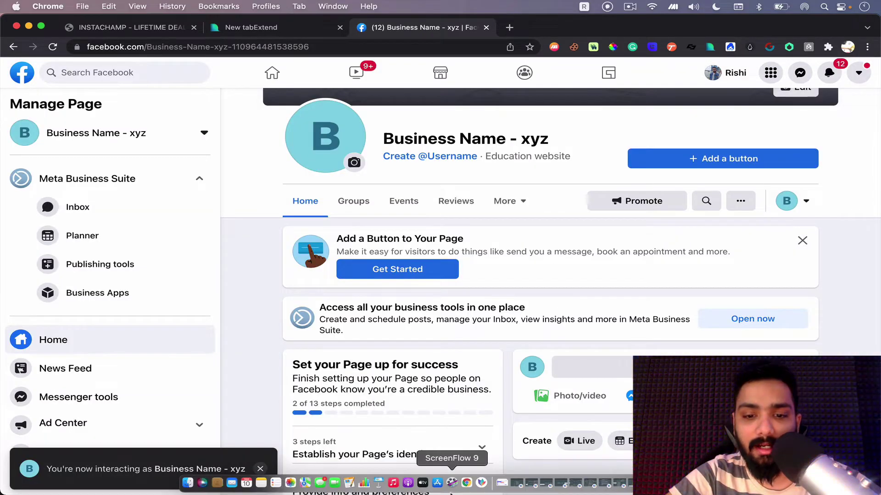
- Return to the Instachamp setup mind map and select the Step 1 and Step 3 topics
{"action": "left_click", "coordinate": [478, 489]}
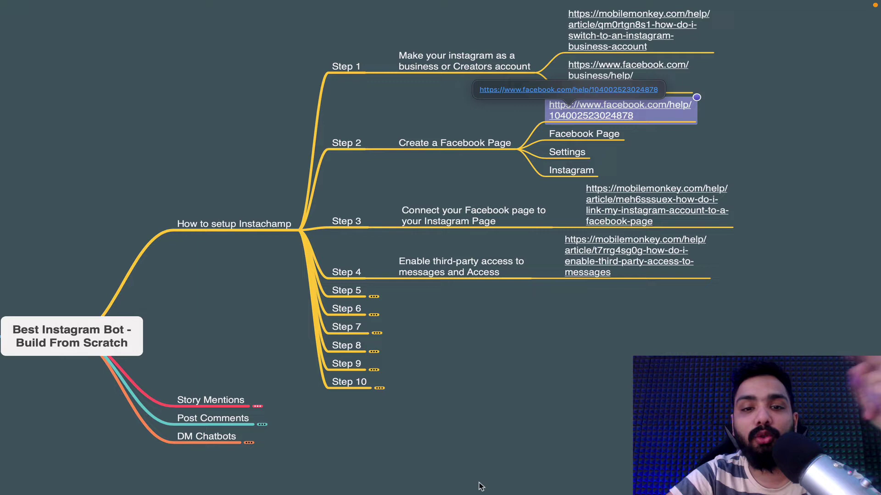
{"action": "left_click", "coordinate": [497, 422]}
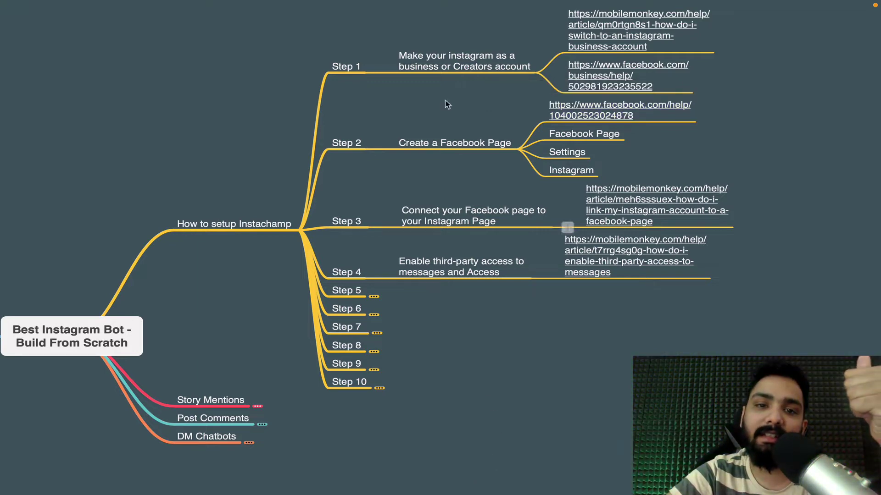
{"action": "left_click", "coordinate": [447, 70]}
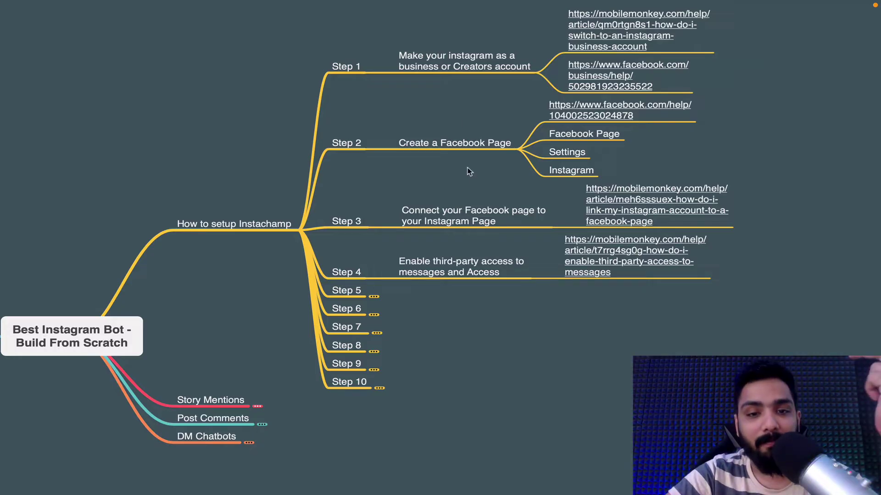
{"action": "left_click", "coordinate": [480, 212]}
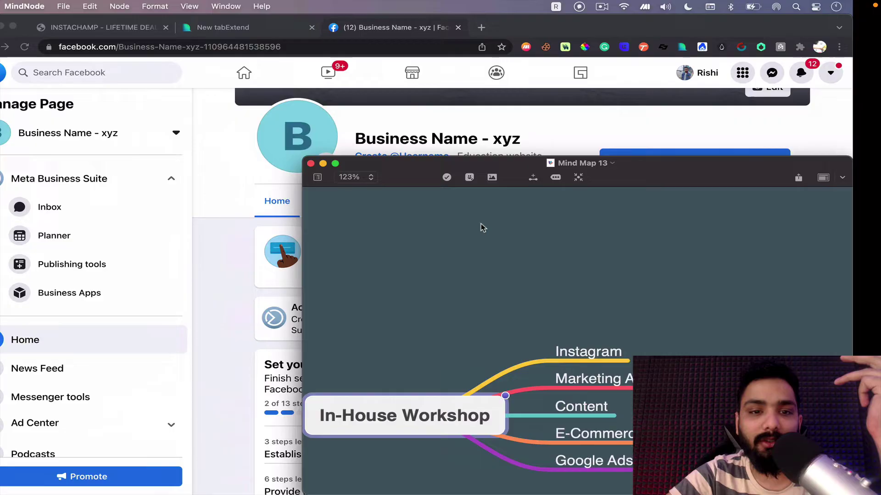
- Open the Business Name - xyz Page's settings at the Instagram Connect account section
{"action": "left_click", "coordinate": [257, 174]}
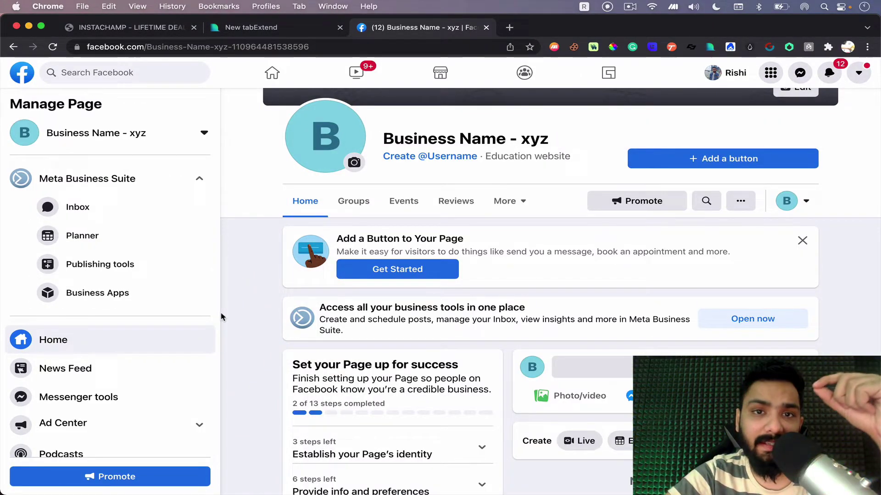
{"action": "scroll", "coordinate": [165, 340], "scroll_direction": "down", "scroll_amount": 3}
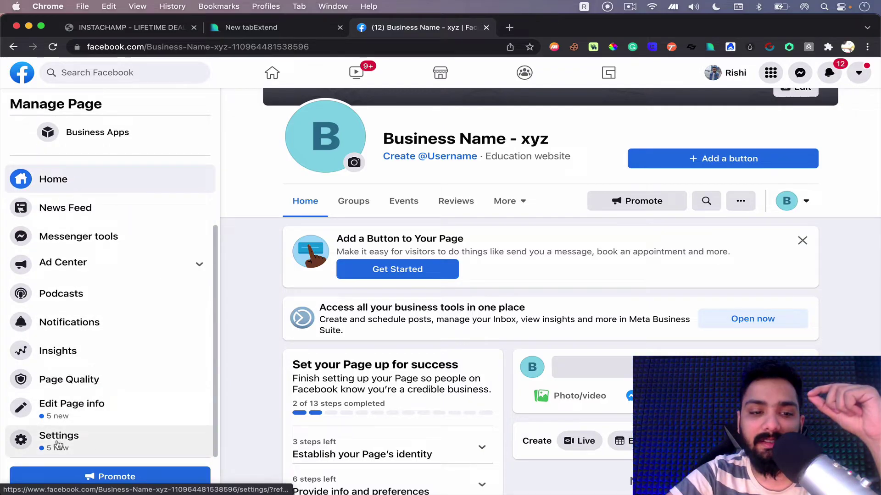
{"action": "left_click", "coordinate": [58, 444]}
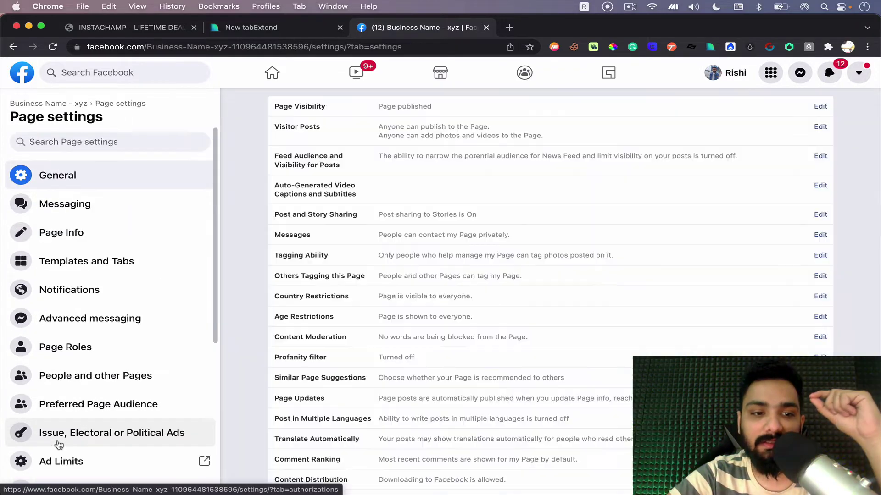
{"action": "scroll", "coordinate": [58, 445], "scroll_direction": "down", "scroll_amount": 4}
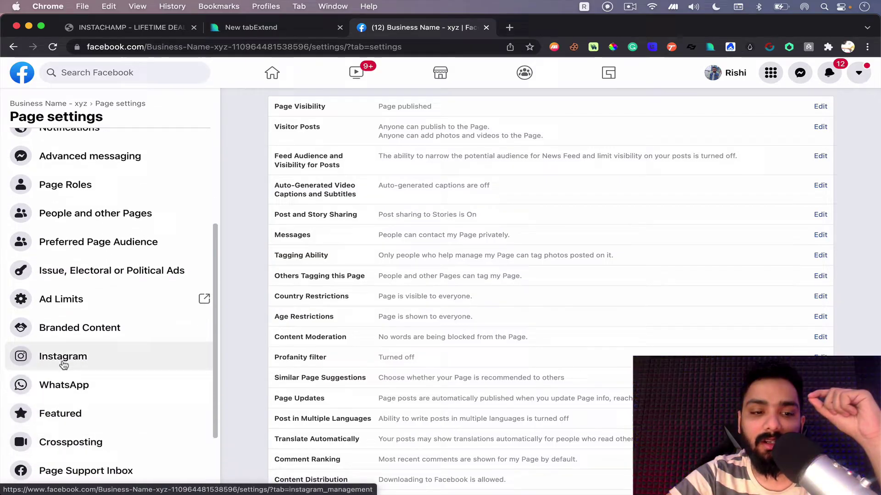
{"action": "left_click", "coordinate": [63, 365]}
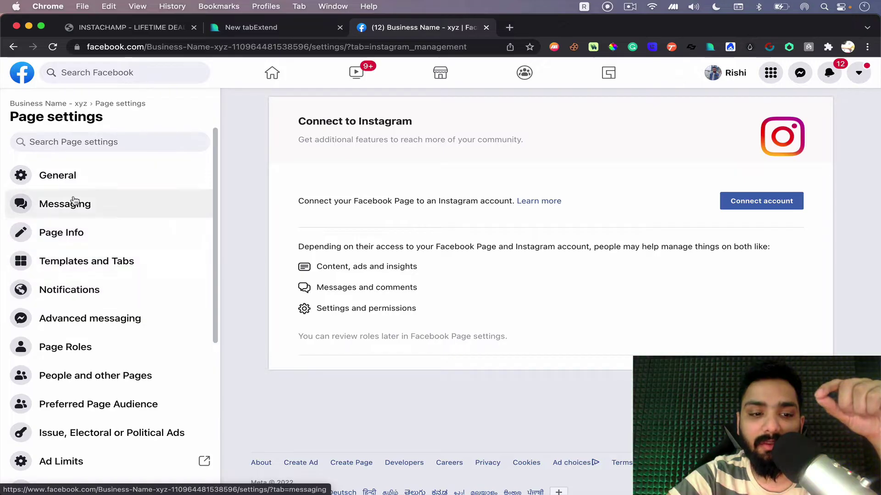
{"action": "scroll", "coordinate": [74, 211], "scroll_direction": "down", "scroll_amount": 5}
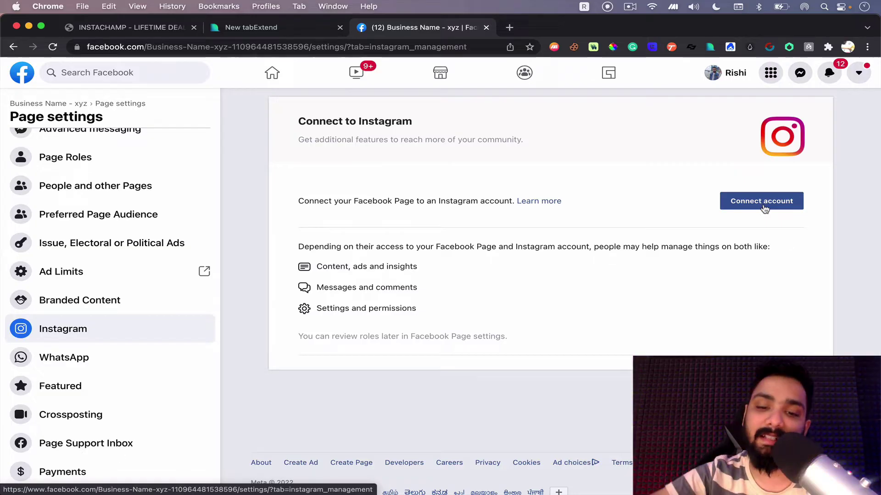
{"action": "mouse_move", "coordinate": [546, 486]}
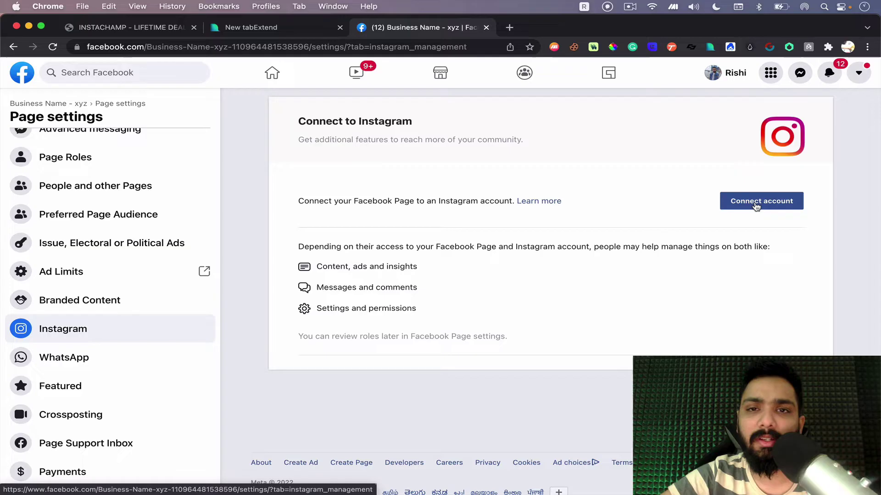
{"action": "mouse_move", "coordinate": [437, 485]}
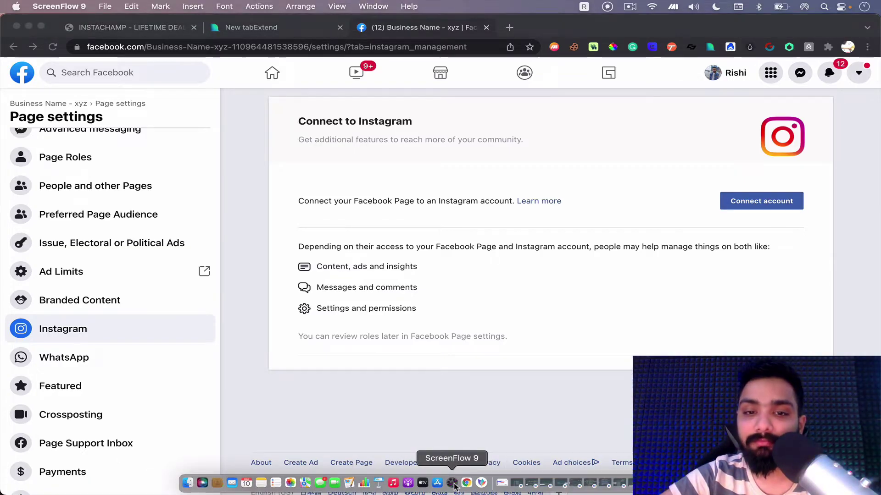
- In the mind map, select Step 4 and reveal its MobileMonkey third-party access help link
{"action": "left_click", "coordinate": [484, 484]}
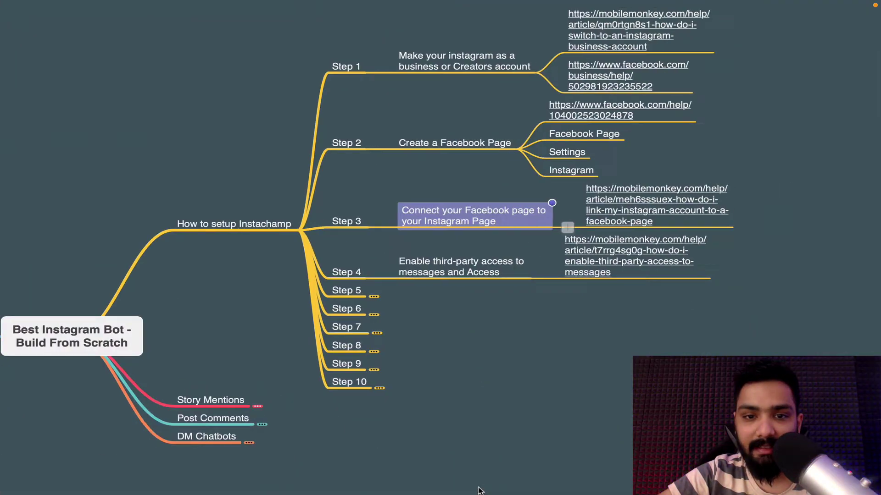
{"action": "left_click", "coordinate": [449, 259]}
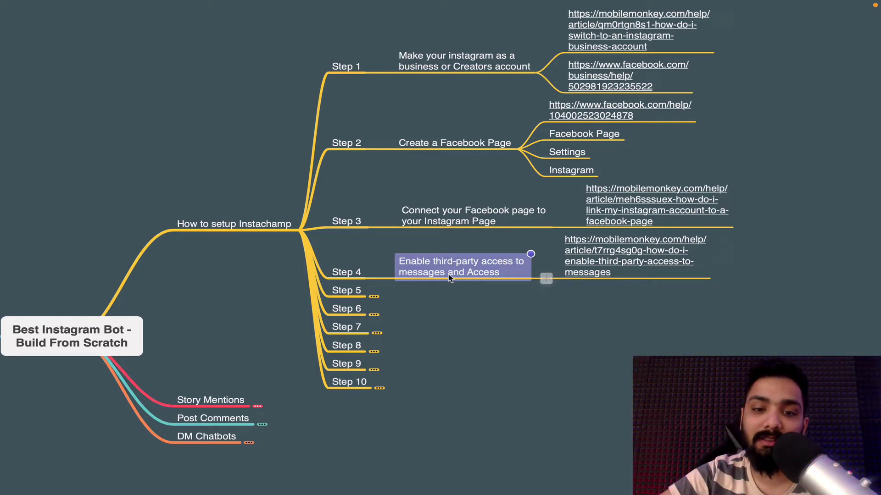
{"action": "left_click", "coordinate": [604, 263]}
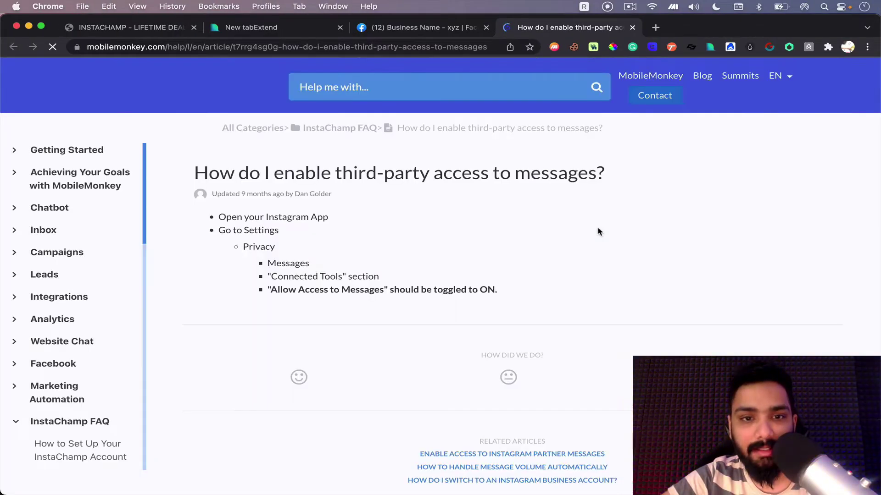
- Highlight the first steps: Open your Instagram App, Go to Settings, and Privacy
{"action": "left_click_drag", "start_coordinate": [222, 220], "coordinate": [338, 222]}
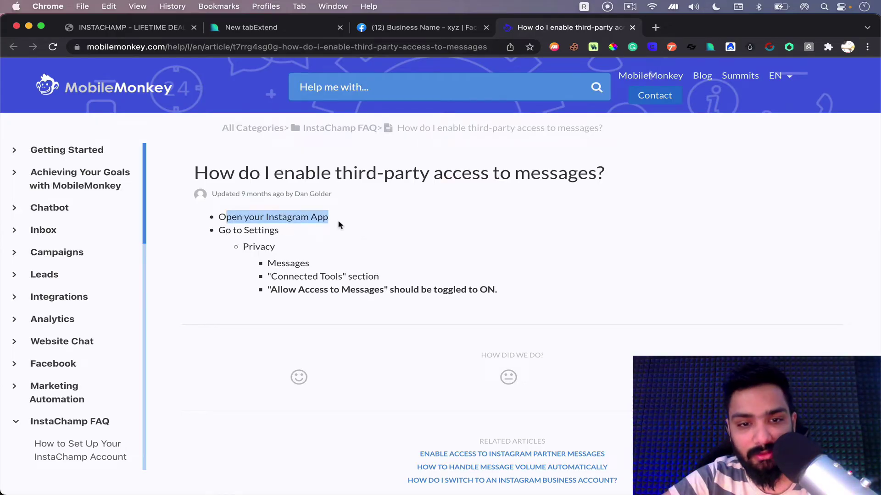
{"action": "left_click", "coordinate": [338, 222]}
{"action": "scroll", "coordinate": [234, 230], "scroll_direction": "up", "scroll_amount": 3}
{"action": "scroll", "coordinate": [235, 231], "scroll_direction": "up", "scroll_amount": 2}
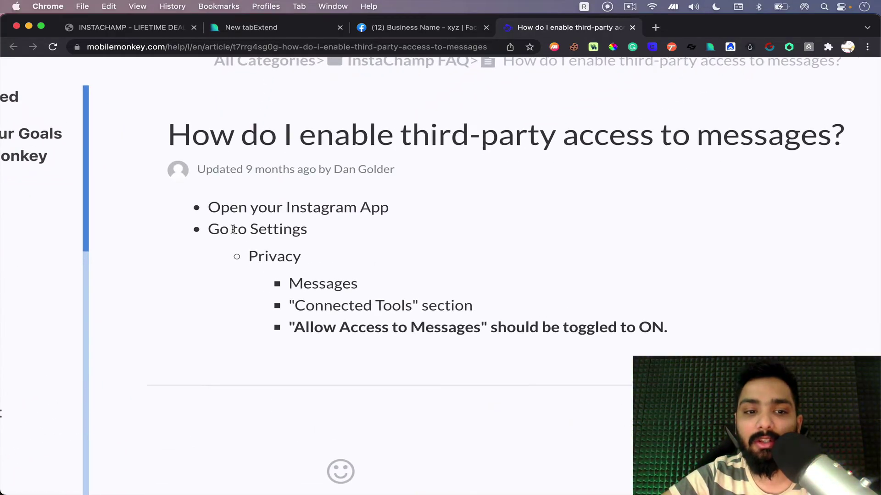
{"action": "left_click_drag", "start_coordinate": [213, 229], "coordinate": [296, 229]}
{"action": "left_click", "coordinate": [296, 229]}
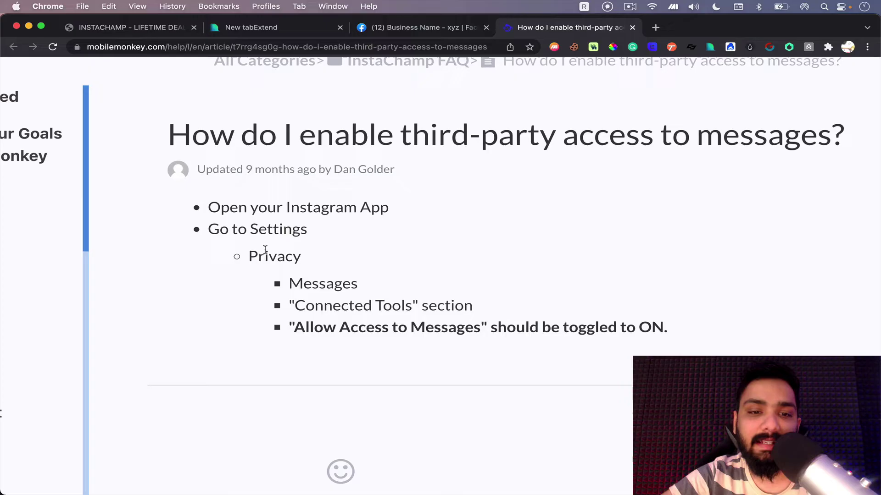
{"action": "left_click_drag", "start_coordinate": [249, 256], "coordinate": [306, 256]}
{"action": "left_click", "coordinate": [306, 256]}
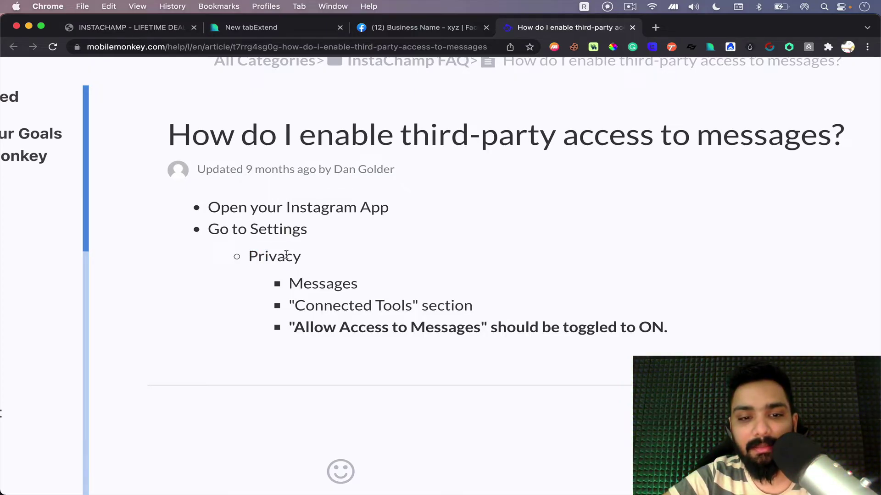
- Highlight Messages and the Allow Access to Messages instruction, then read further down
{"action": "double_click", "coordinate": [307, 284]}
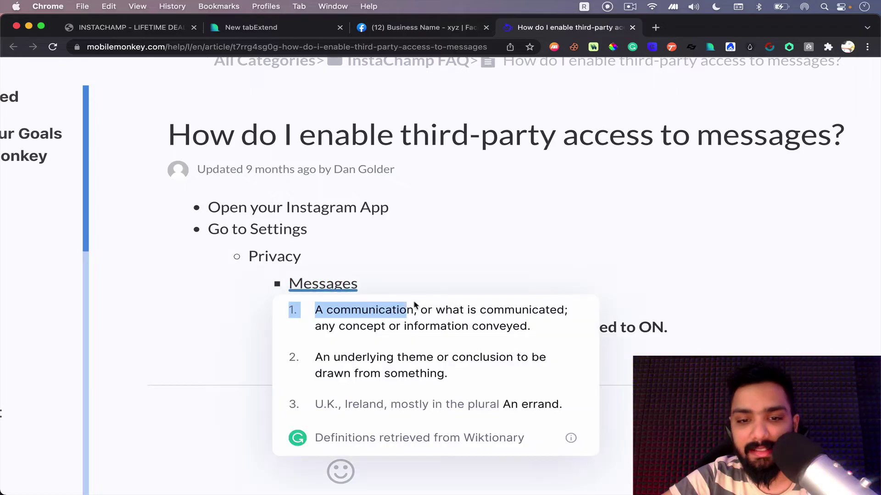
{"action": "left_click", "coordinate": [445, 293]}
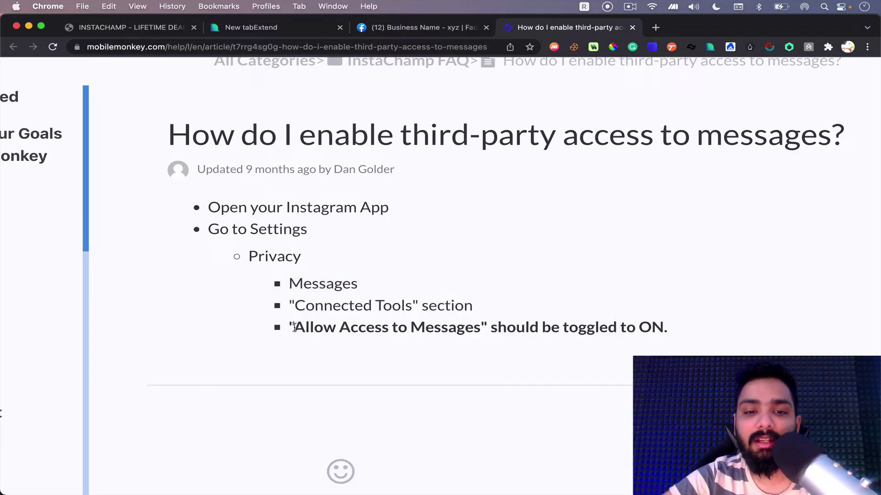
{"action": "left_click_drag", "start_coordinate": [294, 326], "coordinate": [681, 337]}
{"action": "left_click", "coordinate": [682, 336]}
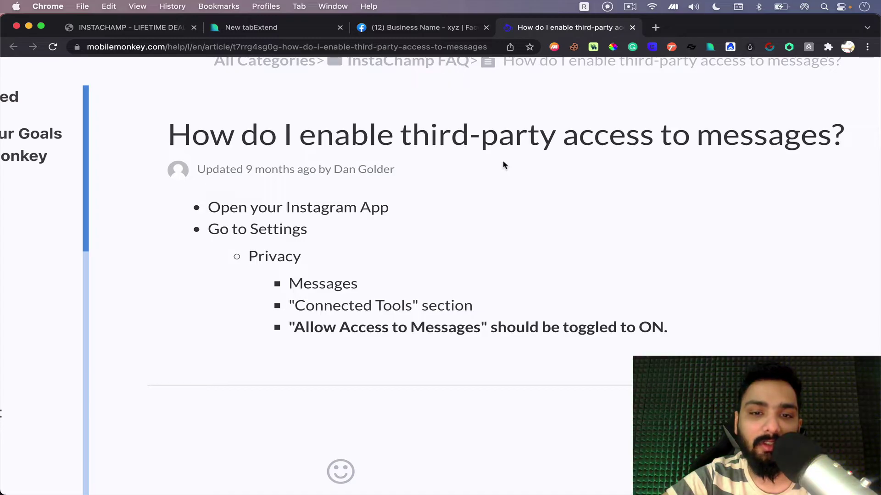
{"action": "scroll", "coordinate": [502, 164], "scroll_direction": "down", "scroll_amount": 5}
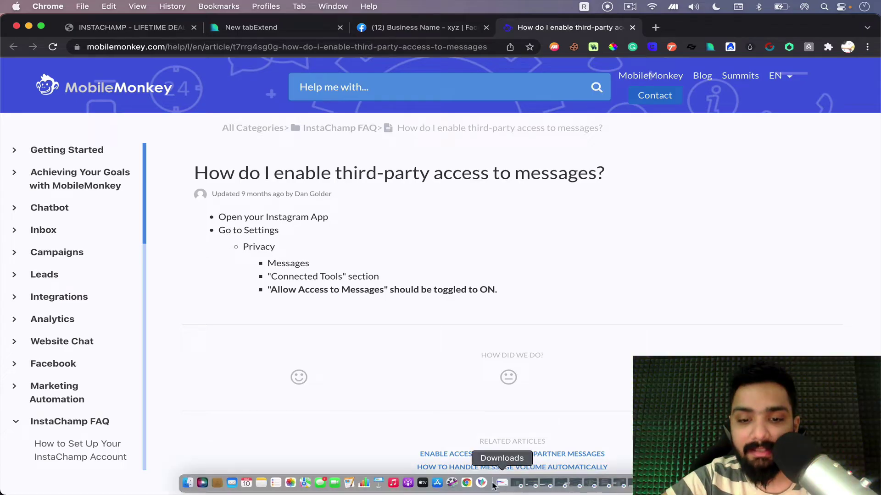
- Load rishi.store/instachamp in a new Chrome tab and open the connected account's dashboard
{"action": "left_click", "coordinate": [481, 484]}
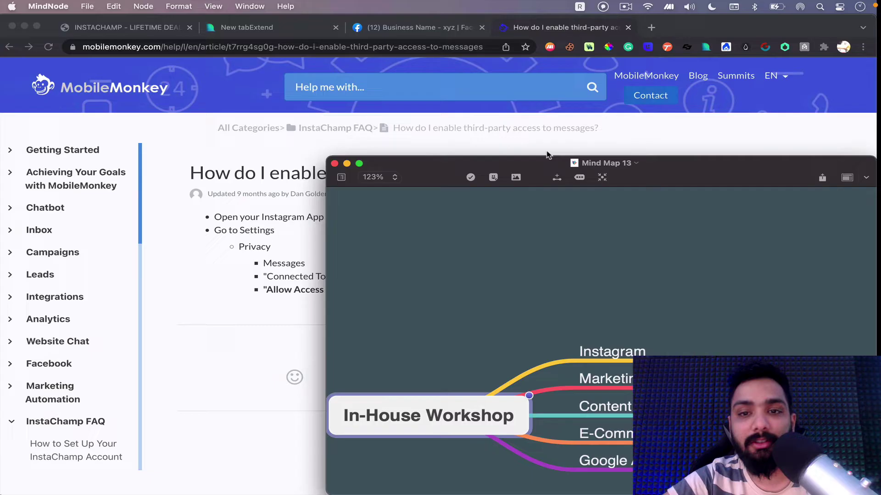
{"action": "left_click", "coordinate": [653, 29]}
{"action": "type", "text": "rishi."}
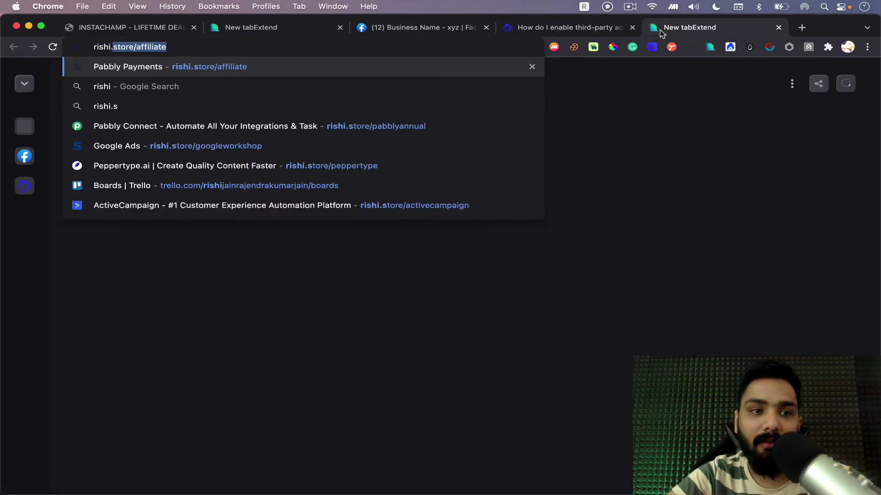
{"action": "type", "text": "store/instach"}
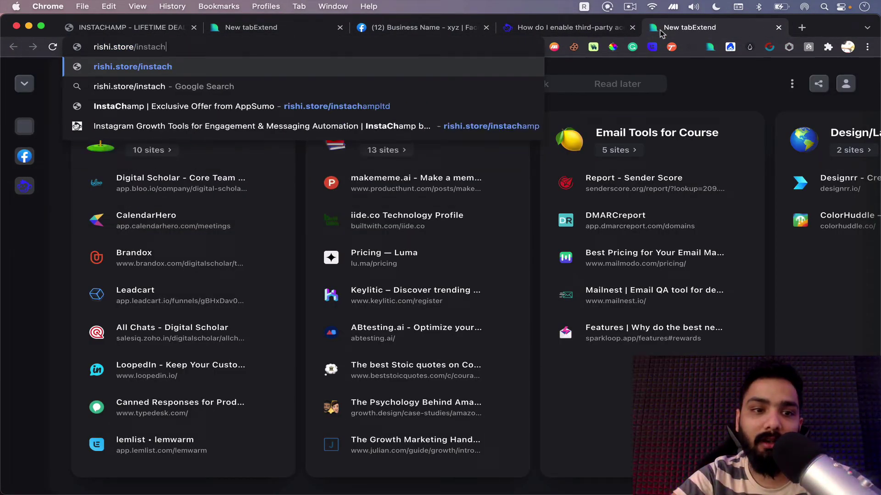
{"action": "type", "text": "amp"}
{"action": "key", "text": "Return"}
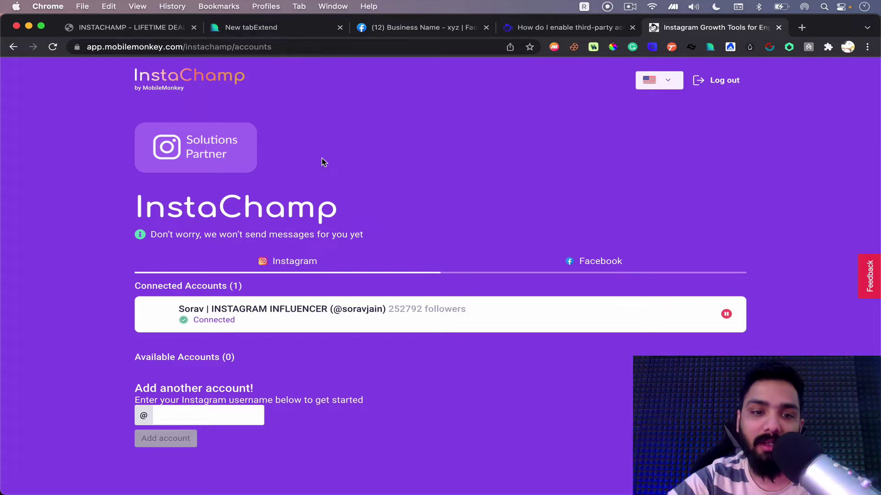
{"action": "left_click", "coordinate": [218, 320]}
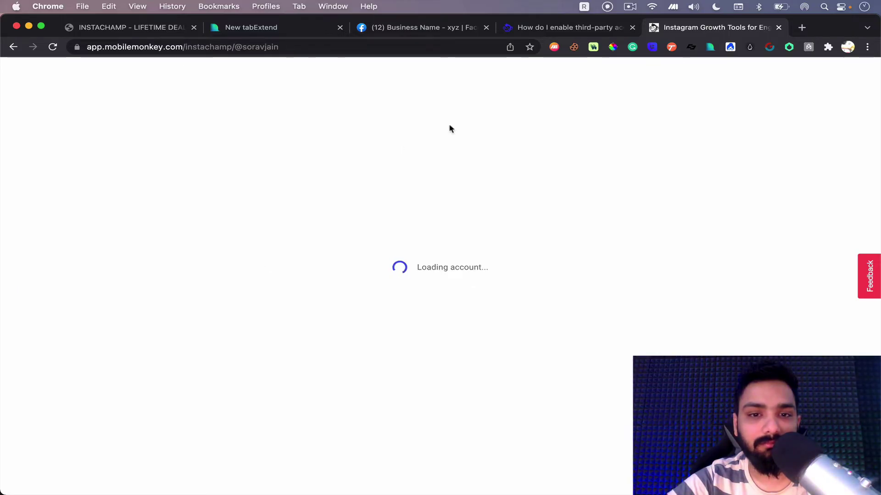
- Move the InstaChamp tab to second position and load its account dashboard
{"action": "left_click_drag", "start_coordinate": [664, 36], "coordinate": [262, 28]}
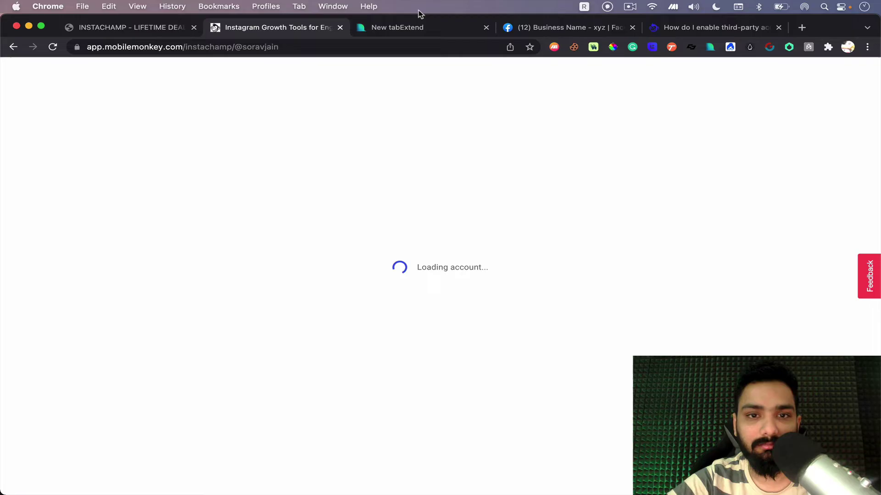
{"action": "left_click", "coordinate": [630, 7]}
{"action": "left_click", "coordinate": [640, 45]}
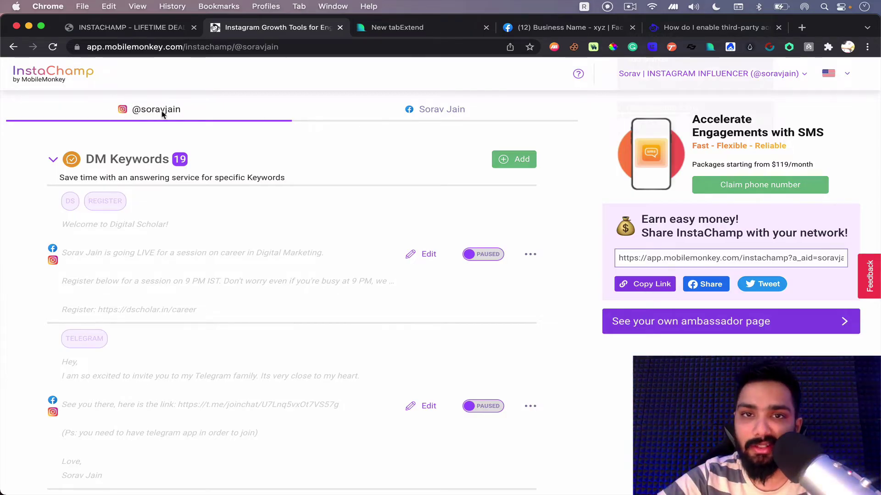
- Compare the Facebook page view, then return to the Instagram view listing 19 DM Keywords auto-replies
{"action": "left_click", "coordinate": [452, 117]}
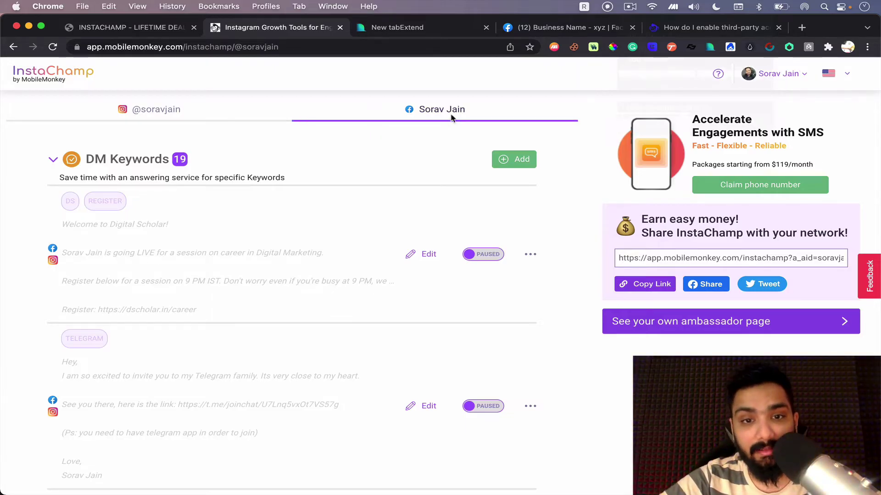
{"action": "left_click", "coordinate": [230, 119]}
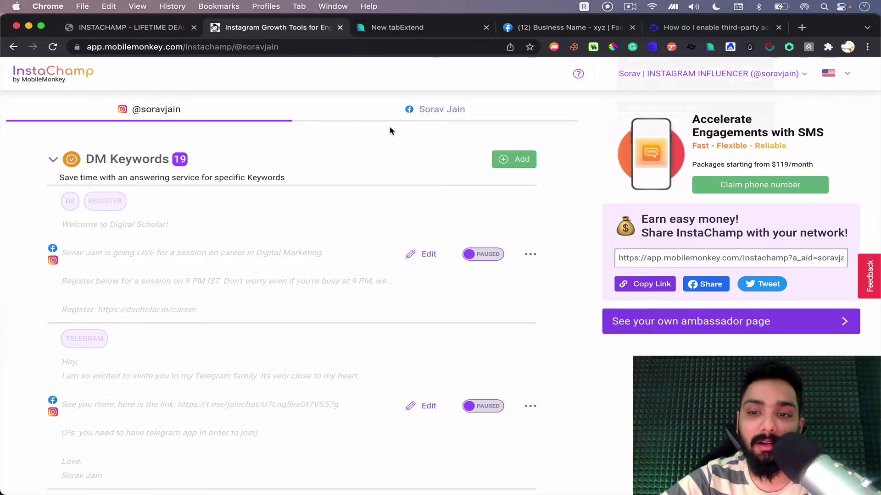
{"action": "left_click", "coordinate": [142, 114]}
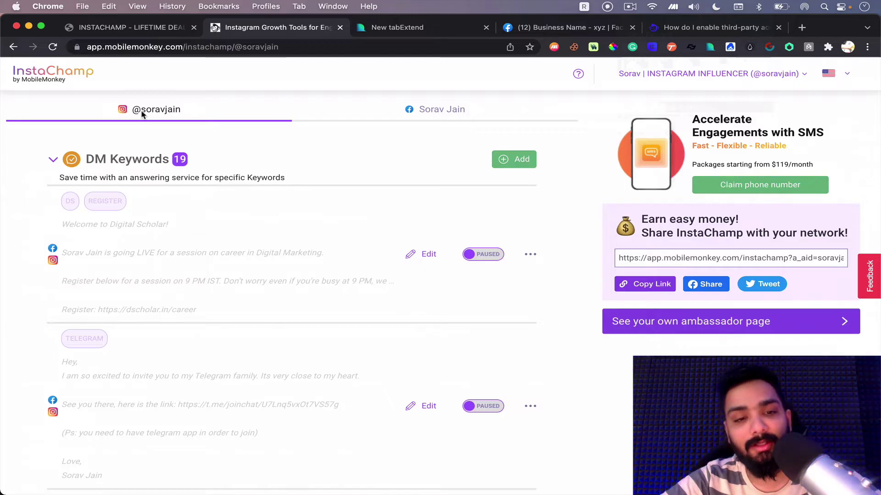
{"action": "scroll", "coordinate": [142, 114], "scroll_direction": "down", "scroll_amount": 1}
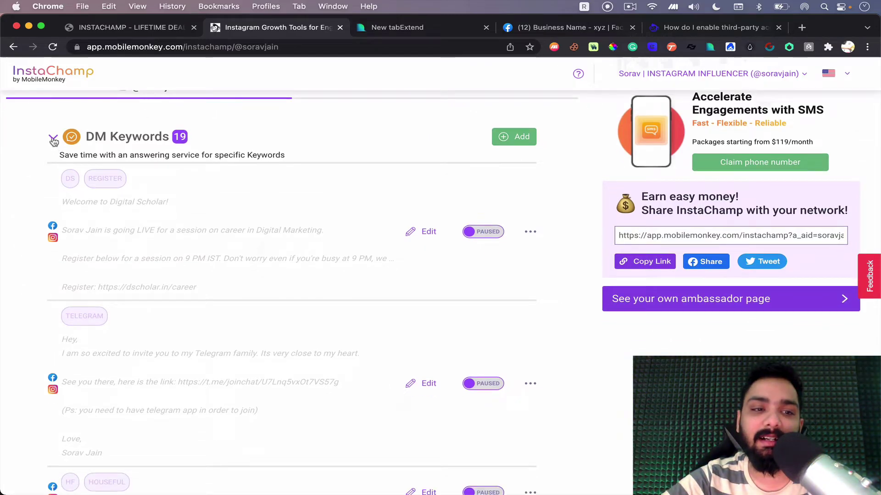
{"action": "left_click", "coordinate": [54, 138]}
{"action": "left_click", "coordinate": [53, 257]}
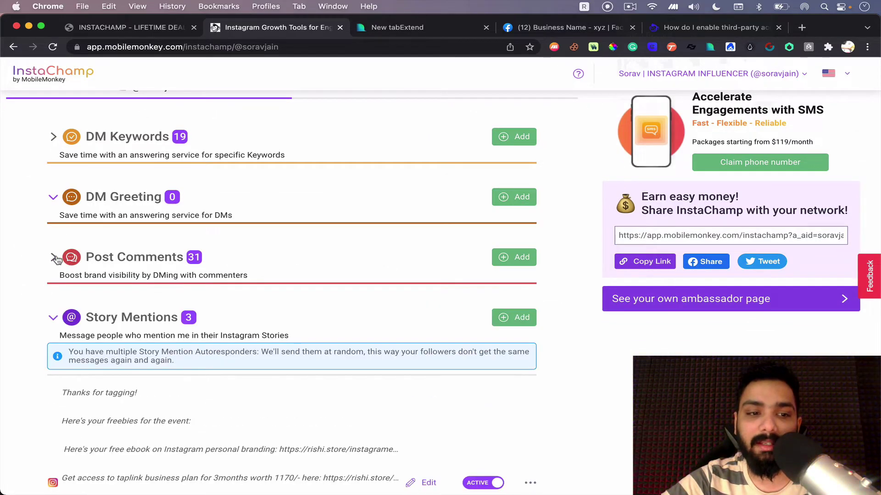
{"action": "scroll", "coordinate": [53, 275], "scroll_direction": "down", "scroll_amount": 2}
{"action": "left_click", "coordinate": [52, 283]}
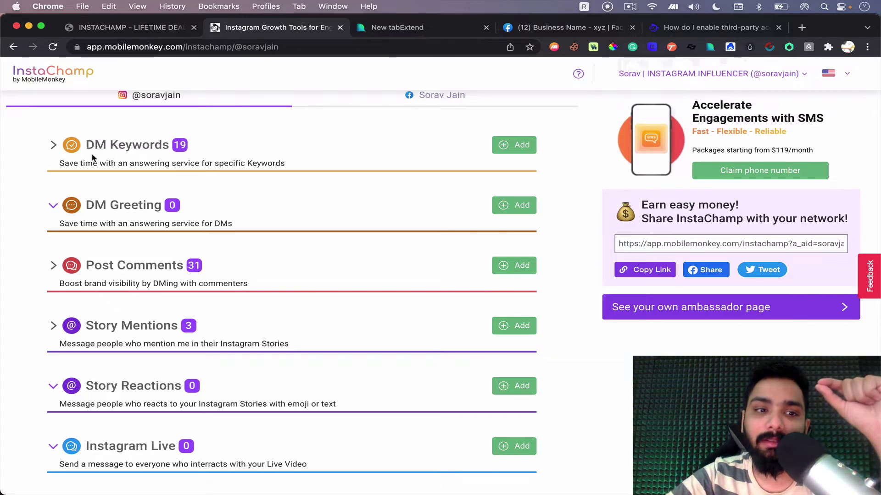
{"action": "left_click", "coordinate": [54, 145]}
{"action": "left_click", "coordinate": [59, 107]}
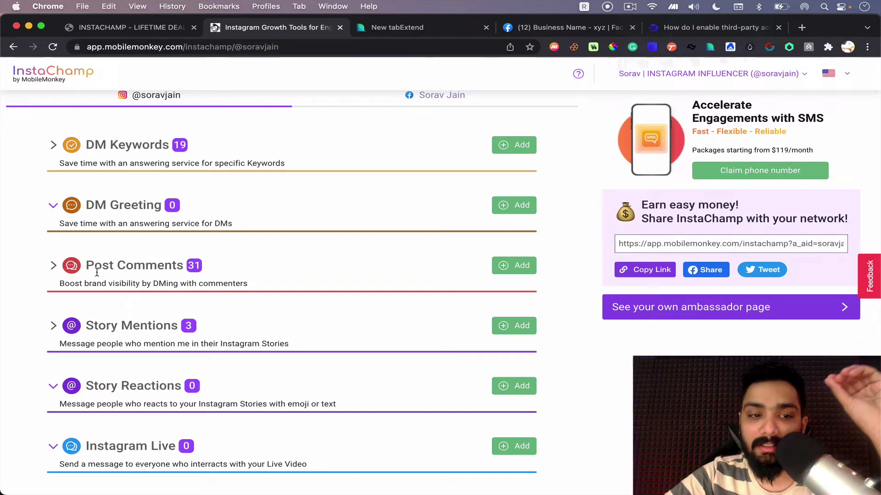
{"action": "left_click", "coordinate": [54, 266]}
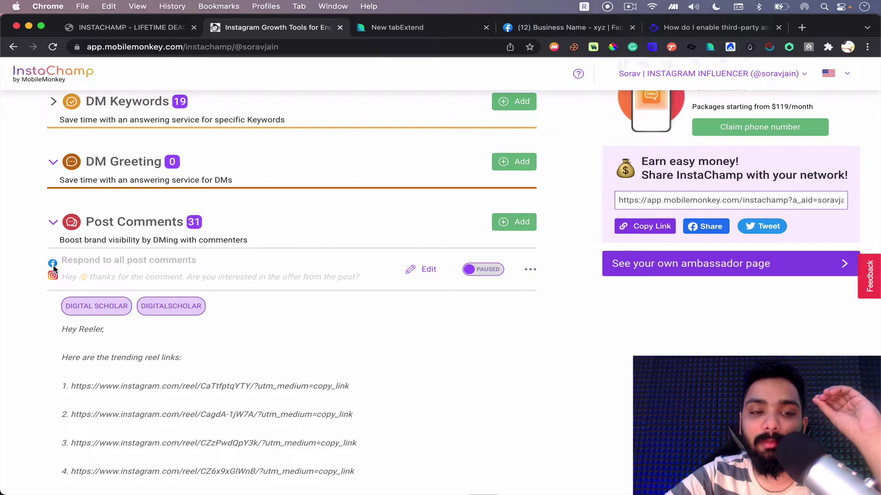
{"action": "left_click", "coordinate": [54, 225]}
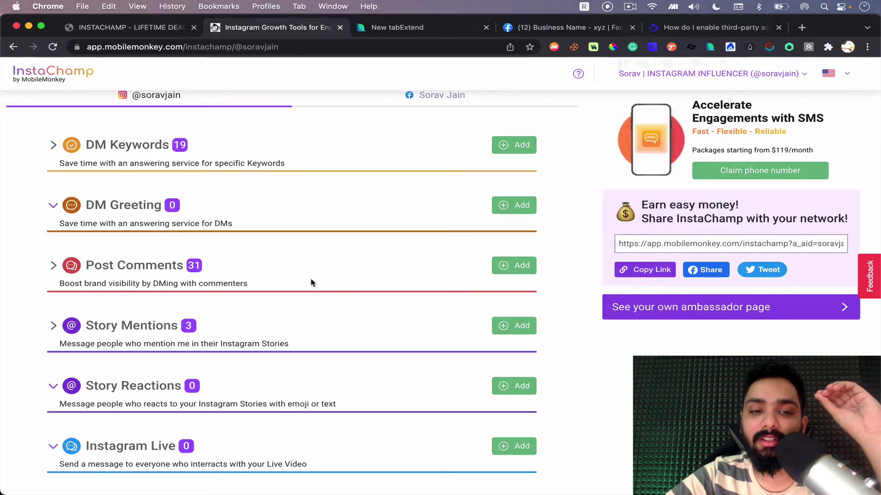
- Start an Instagram Post Comments autoresponder triggered by keyword NEPTUNE, built from scratch
{"action": "left_click", "coordinate": [503, 266]}
{"action": "left_click", "coordinate": [575, 436]}
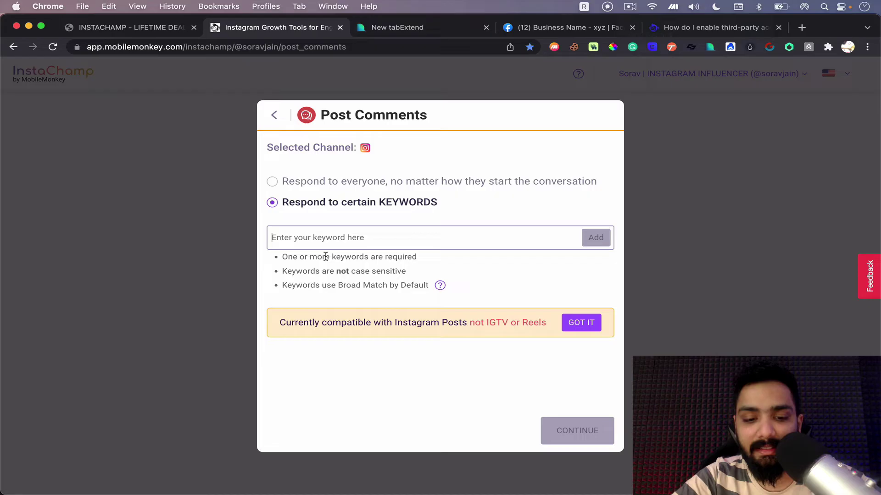
{"action": "type", "text": "NEPTUNE"}
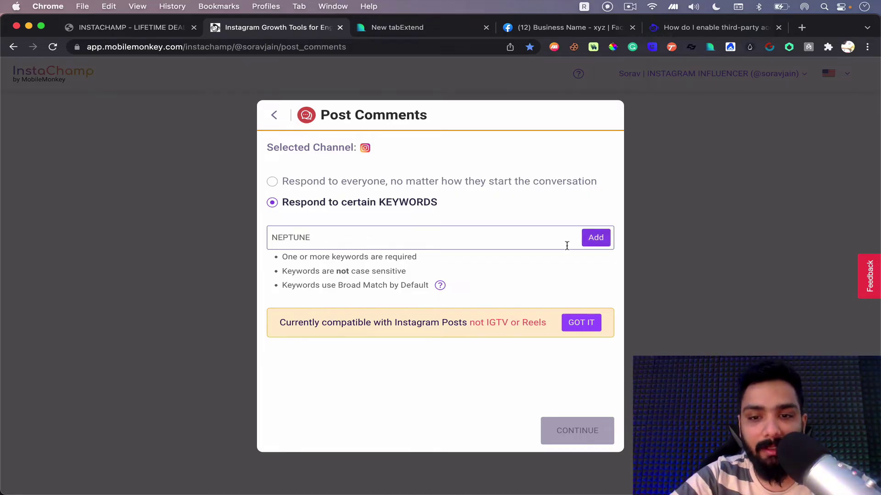
{"action": "left_click", "coordinate": [596, 237]}
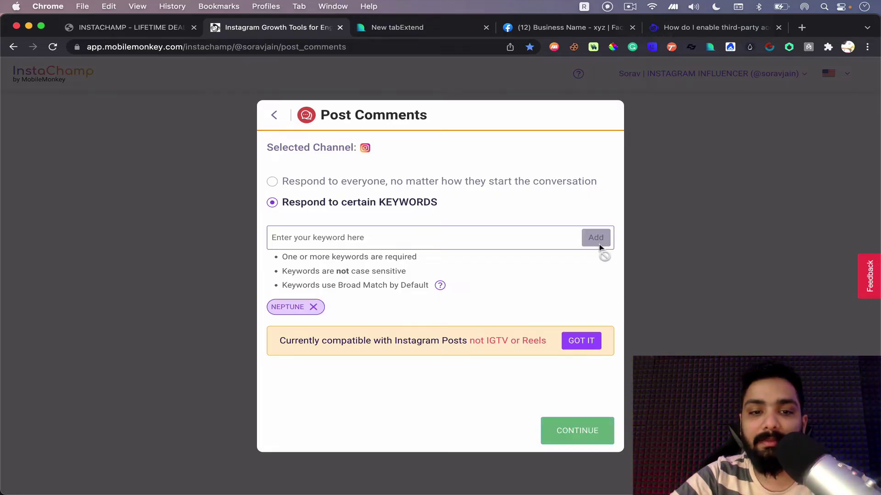
{"action": "left_click", "coordinate": [571, 429]}
{"action": "left_click", "coordinate": [420, 233]}
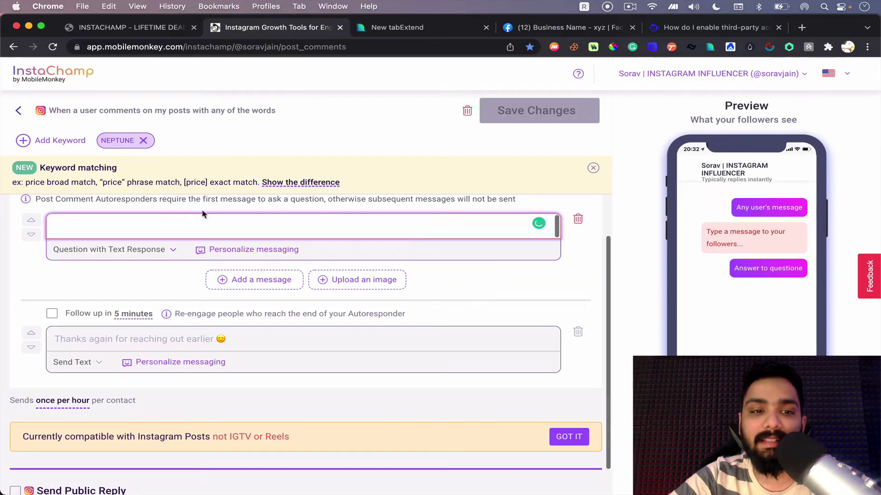
- Write the reply about sending some links in the DM directly, leaving public reply off
{"action": "type", "text": "SEND"}
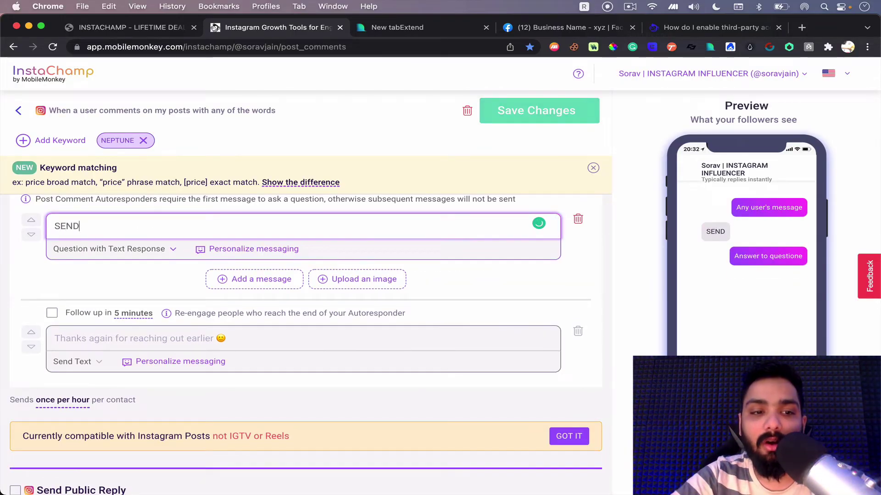
{"action": "key", "text": "BackSpace"}
{"action": "key", "text": "BackSpace"}
{"action": "key", "text": "BackSpace"}
{"action": "type", "text": "ens stor"}
{"action": "key", "text": "BackSpace"}
{"action": "key", "text": "BackSpace"}
{"action": "key", "text": "BackSpace"}
{"action": "key", "text": "BackSpace"}
{"action": "key", "text": "BackSpace"}
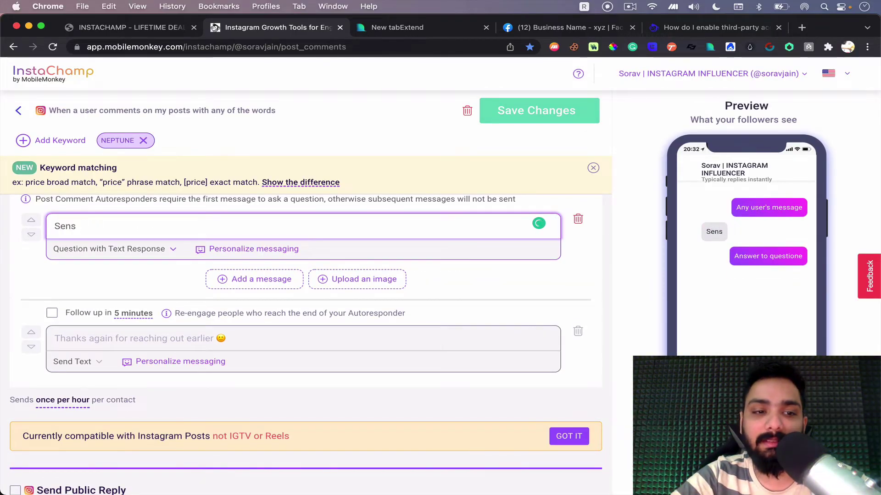
{"action": "key", "text": "BackSpace"}
{"action": "type", "text": "d some links in the DM"}
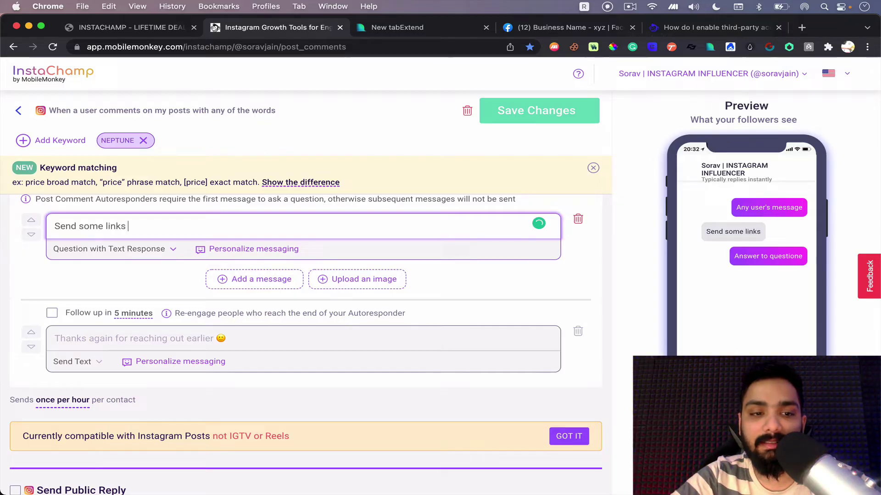
{"action": "type", "text": " directly"}
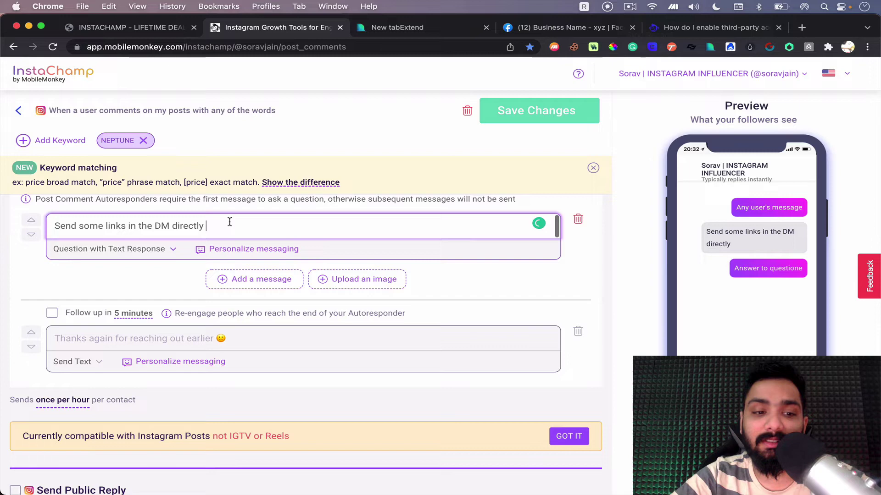
{"action": "scroll", "coordinate": [229, 224], "scroll_direction": "down", "scroll_amount": 2}
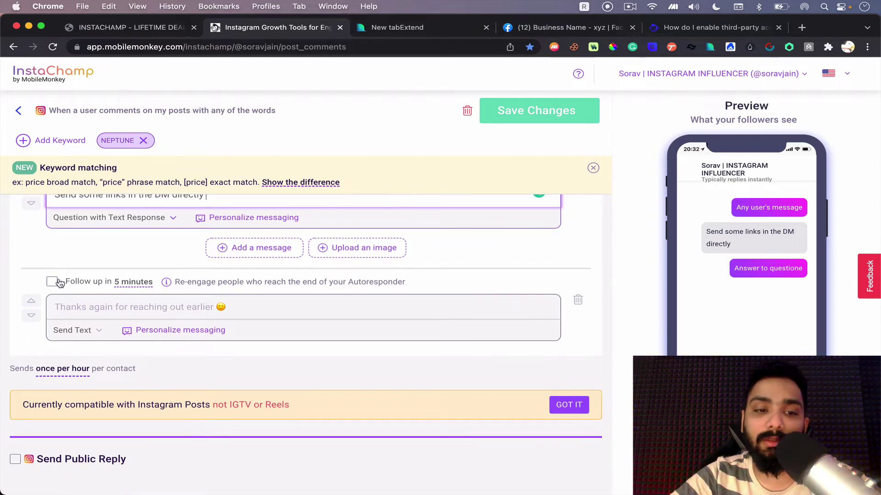
{"action": "scroll", "coordinate": [60, 283], "scroll_direction": "up", "scroll_amount": 3}
{"action": "scroll", "coordinate": [59, 283], "scroll_direction": "down", "scroll_amount": 3}
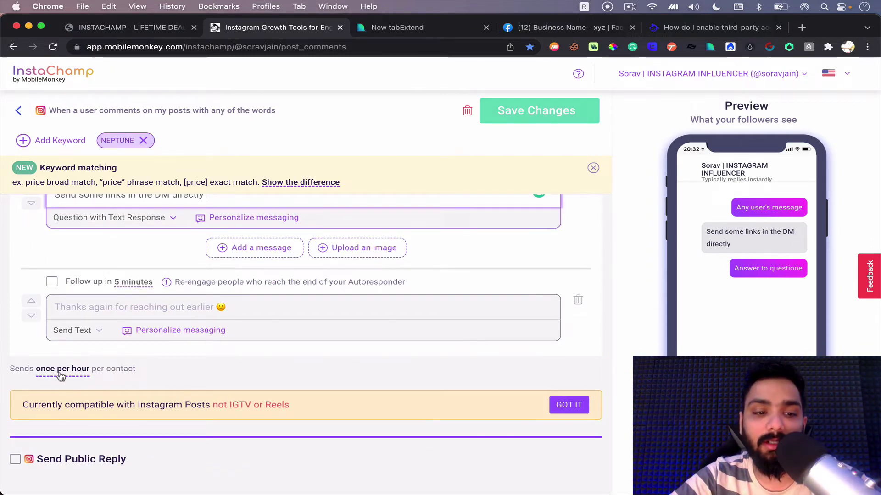
{"action": "scroll", "coordinate": [69, 327], "scroll_direction": "up", "scroll_amount": 3}
{"action": "scroll", "coordinate": [49, 363], "scroll_direction": "down", "scroll_amount": 3}
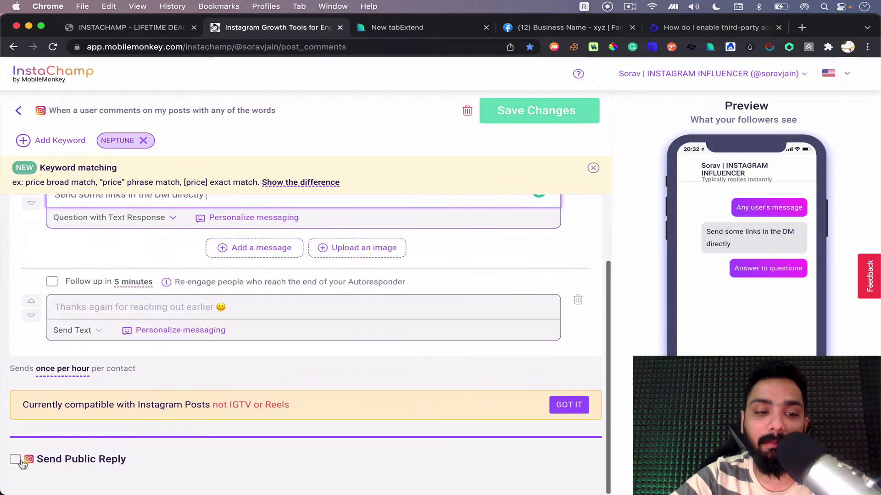
{"action": "left_click", "coordinate": [15, 459]}
{"action": "left_click", "coordinate": [16, 459]}
{"action": "scroll", "coordinate": [19, 458], "scroll_direction": "up", "scroll_amount": 3}
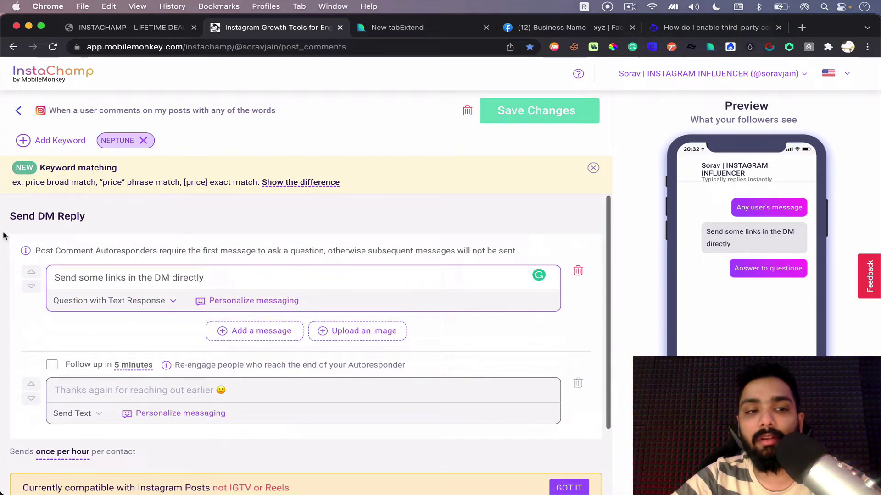
- Discard the draft without saving, back out to the autoresponder list, and collapse DM Keywords
{"action": "left_click", "coordinate": [17, 113]}
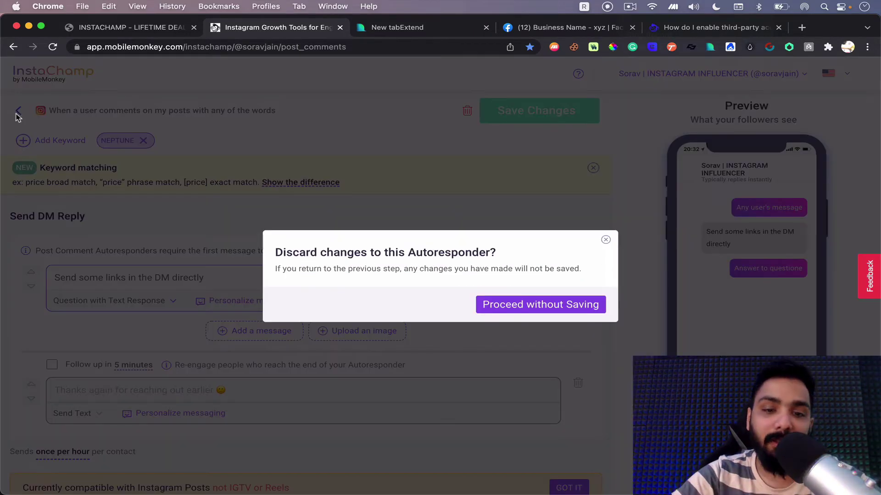
{"action": "left_click", "coordinate": [557, 303]}
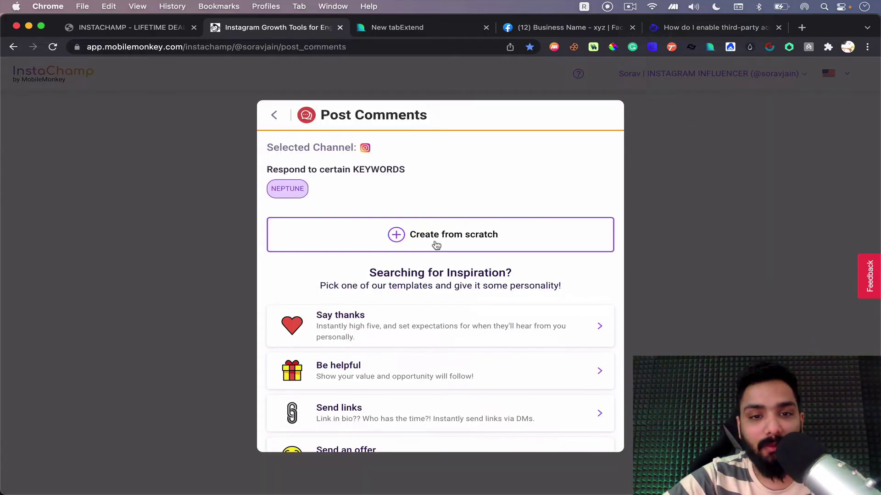
{"action": "left_click", "coordinate": [276, 117]}
{"action": "left_click", "coordinate": [276, 120]}
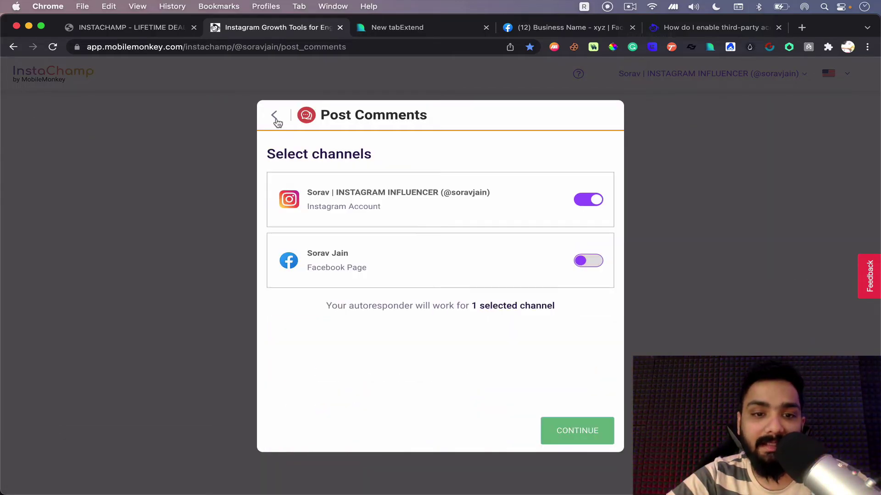
{"action": "left_click", "coordinate": [276, 121]}
{"action": "left_click", "coordinate": [53, 161]}
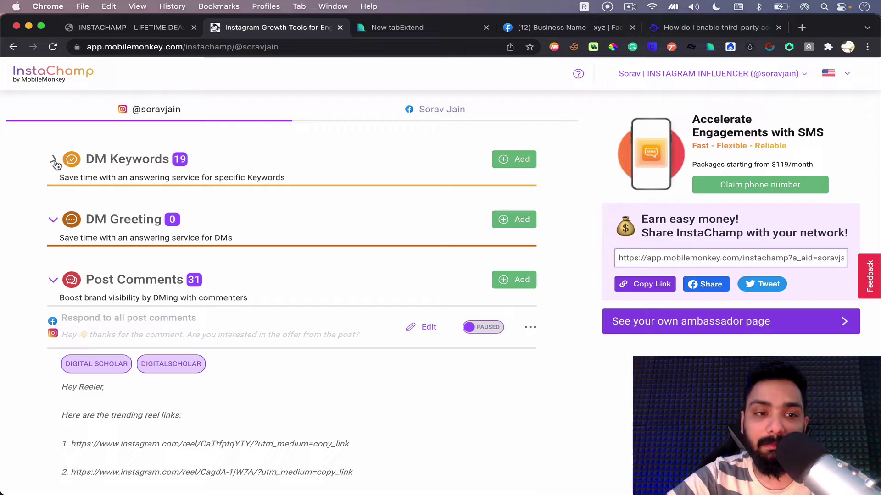
- Collapse the Post Comments and Story Mentions sections and zoom the page out
{"action": "left_click", "coordinate": [52, 281]}
{"action": "scroll", "coordinate": [52, 257], "scroll_direction": "down", "scroll_amount": 3}
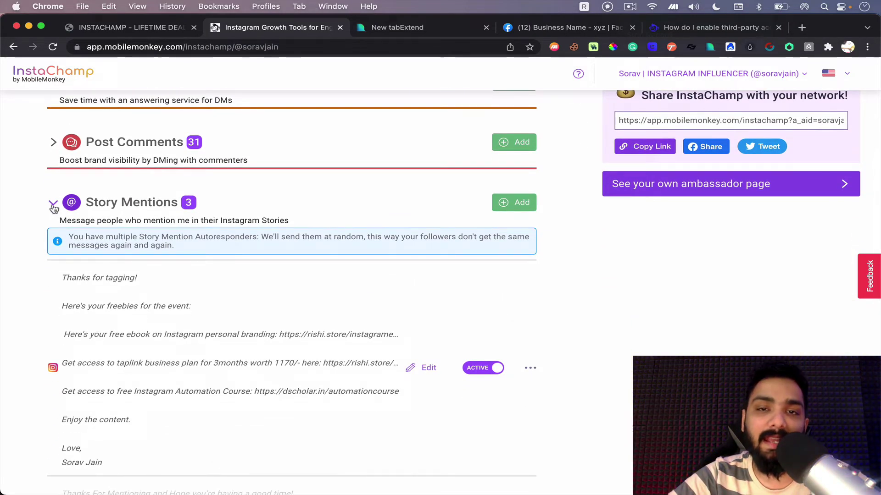
{"action": "left_click", "coordinate": [53, 207]}
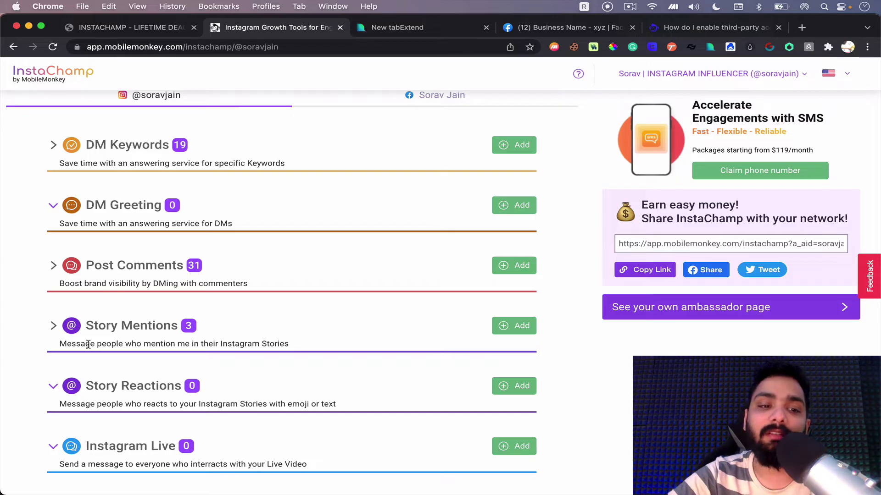
{"action": "scroll", "coordinate": [88, 345], "scroll_direction": "up", "scroll_amount": 2}
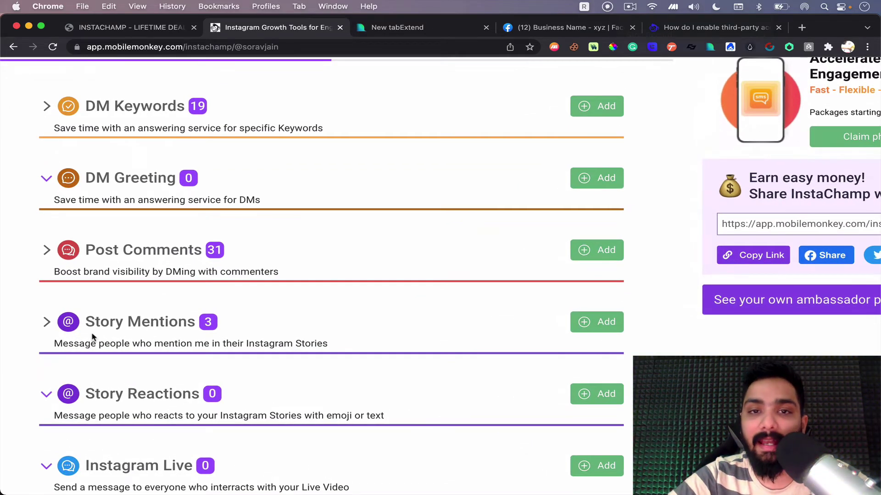
{"action": "key", "text": "super+minus"}
{"action": "key", "text": "super+minus"}
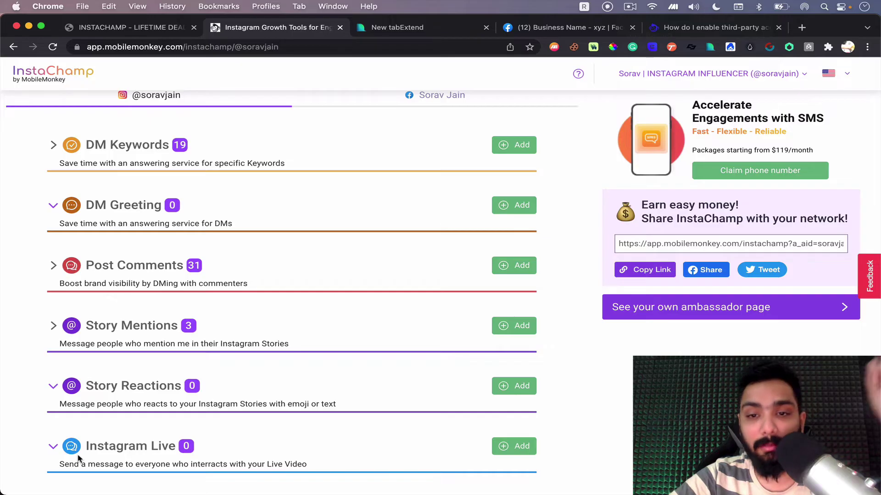
{"action": "scroll", "coordinate": [79, 459], "scroll_direction": "up", "scroll_amount": 2}
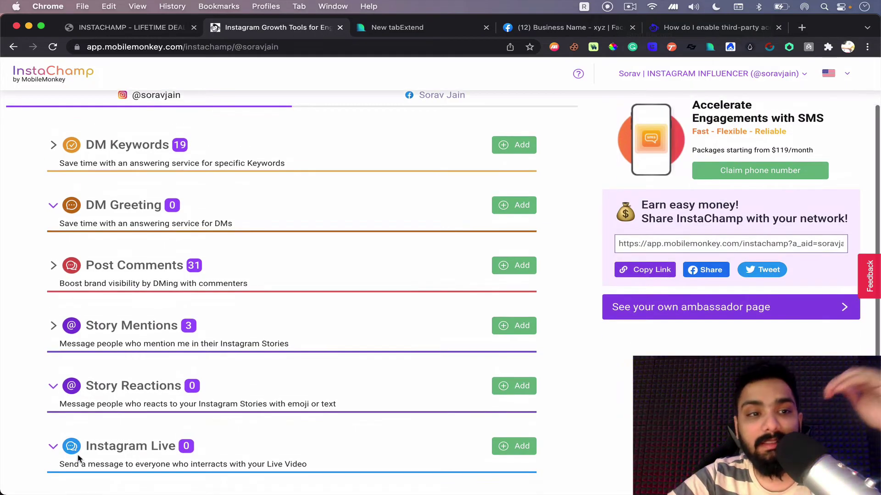
- Switch to the InstaChamp lifetime deal page and select its web address
{"action": "left_click", "coordinate": [123, 29]}
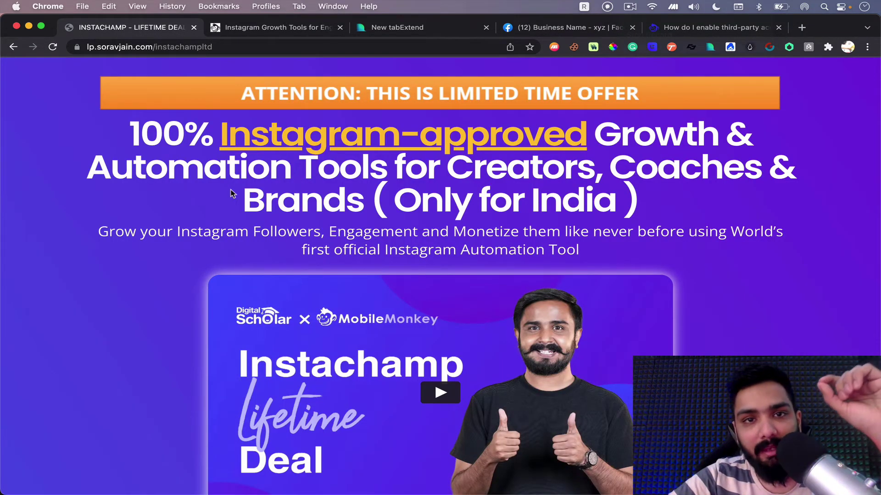
{"action": "scroll", "coordinate": [231, 194], "scroll_direction": "down", "scroll_amount": 3}
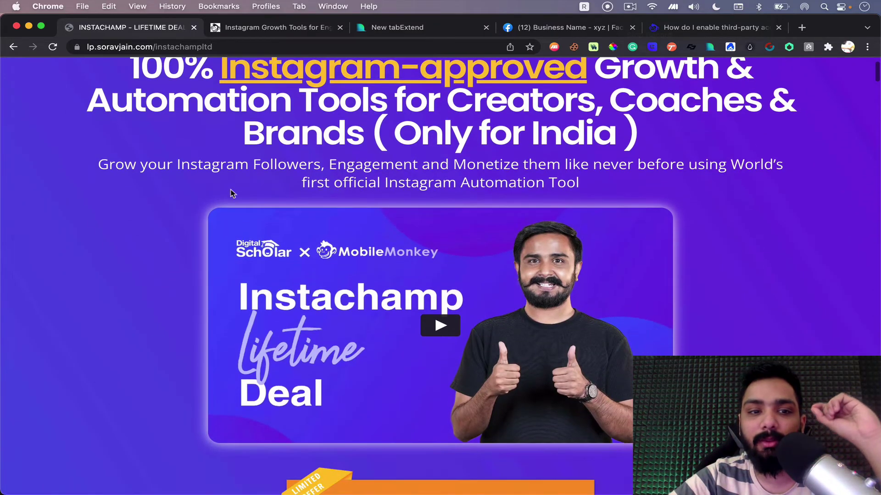
{"action": "scroll", "coordinate": [231, 194], "scroll_direction": "up", "scroll_amount": 2}
{"action": "scroll", "coordinate": [230, 194], "scroll_direction": "down", "scroll_amount": 10}
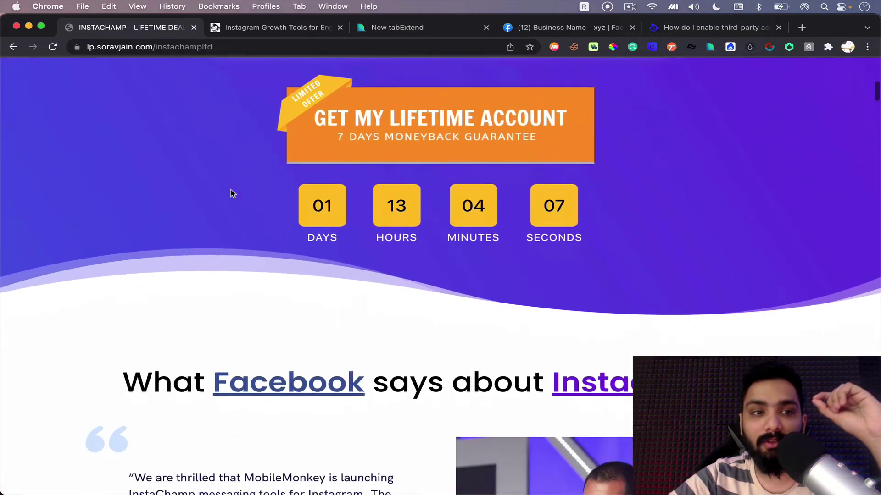
{"action": "left_click", "coordinate": [212, 47]}
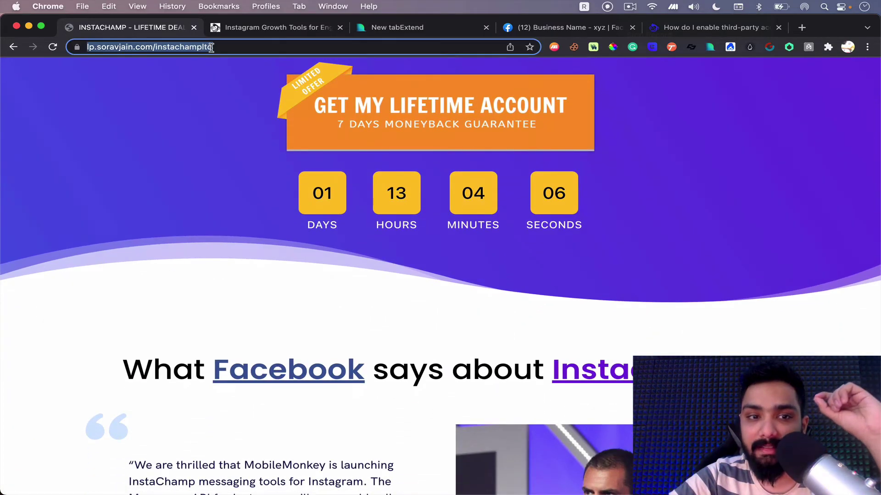
{"action": "left_click", "coordinate": [230, 218]}
- Scroll down to the Micro, Macro, Influencer and Agency plans, highlighting the 2999/- Micro price
{"action": "scroll", "coordinate": [230, 218], "scroll_direction": "down", "scroll_amount": 20}
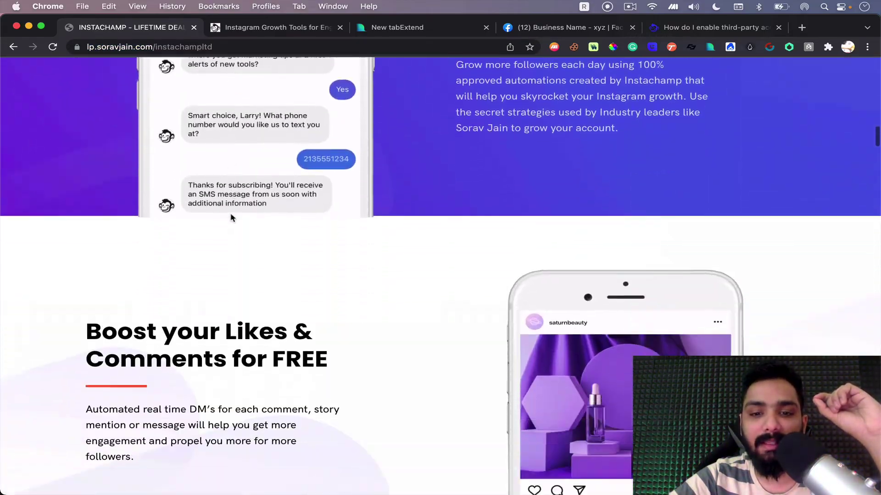
{"action": "scroll", "coordinate": [231, 218], "scroll_direction": "down", "scroll_amount": 20}
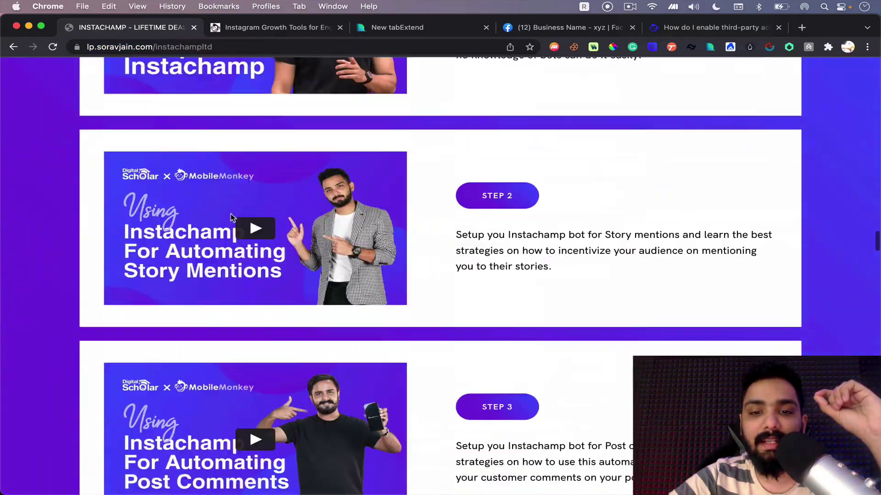
{"action": "scroll", "coordinate": [231, 218], "scroll_direction": "down", "scroll_amount": 20}
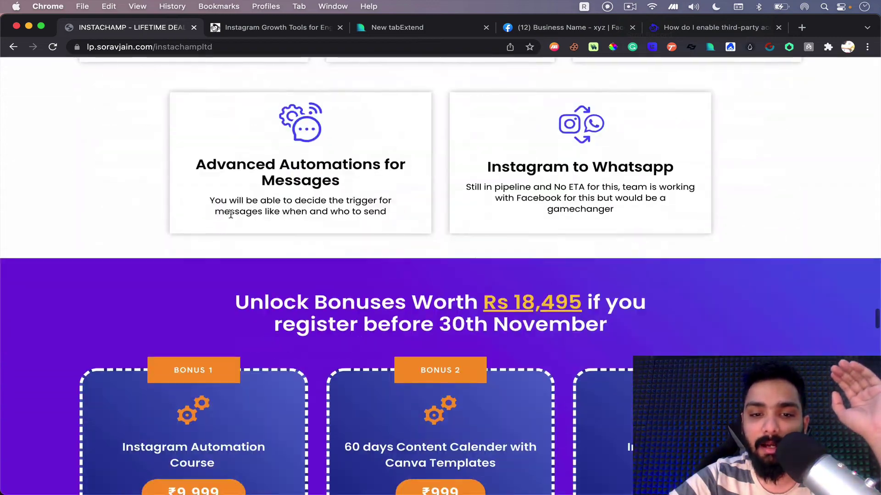
{"action": "scroll", "coordinate": [231, 216], "scroll_direction": "down", "scroll_amount": 20}
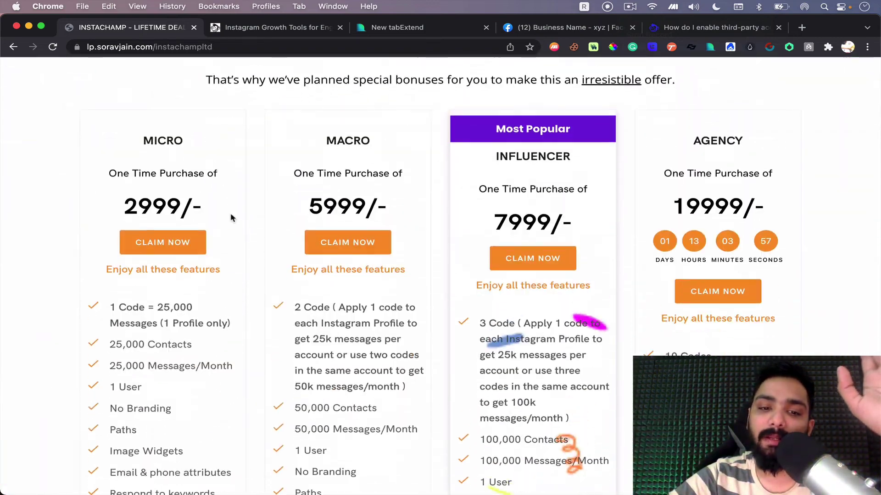
{"action": "scroll", "coordinate": [231, 216], "scroll_direction": "down", "scroll_amount": 1}
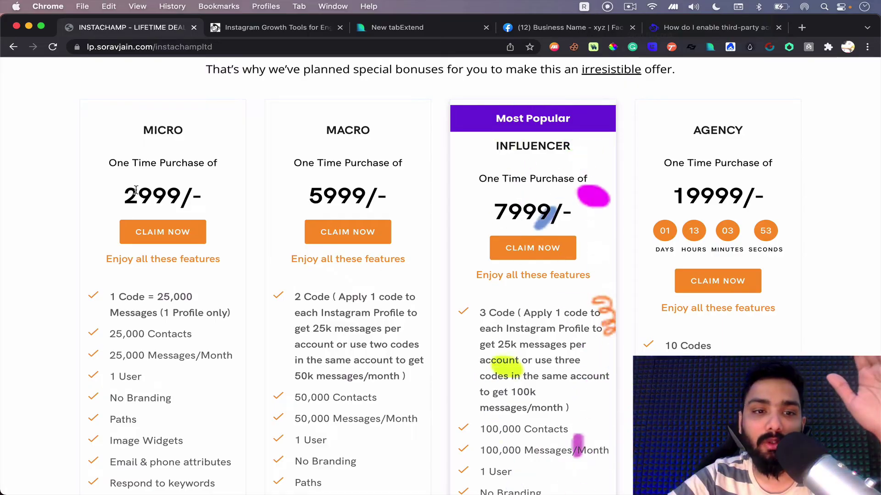
{"action": "left_click_drag", "start_coordinate": [123, 192], "coordinate": [201, 193]}
{"action": "left_click", "coordinate": [578, 68]}
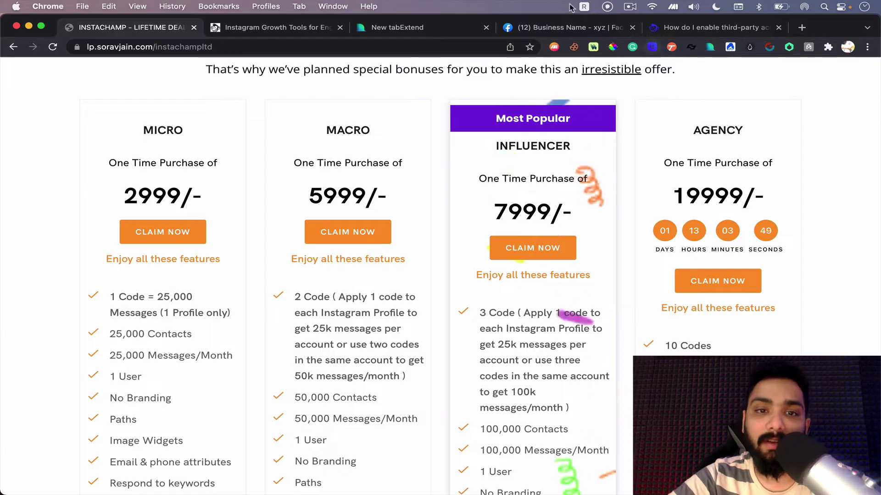
{"action": "left_click", "coordinate": [421, 29]}
- Search 'usd to' and place the results tab beside the deal page showing 2999/-
{"action": "type", "text": "usd"}
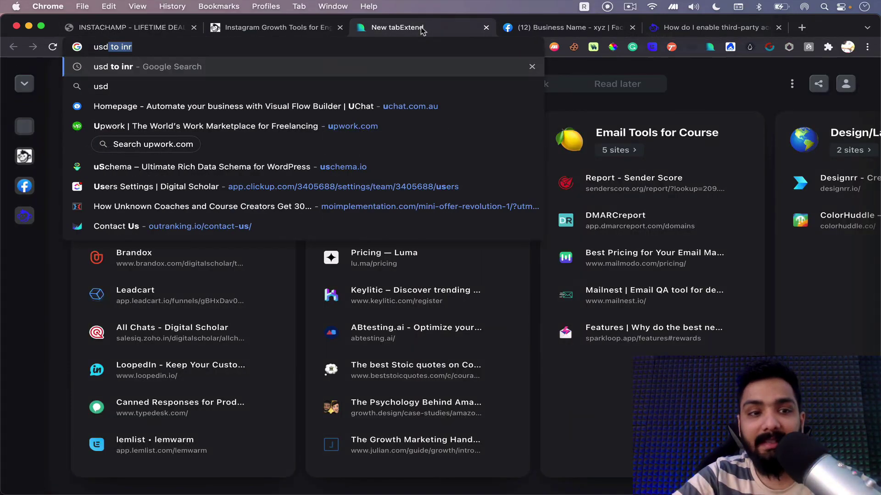
{"action": "type", "text": " to inr"}
{"action": "key", "text": "Return"}
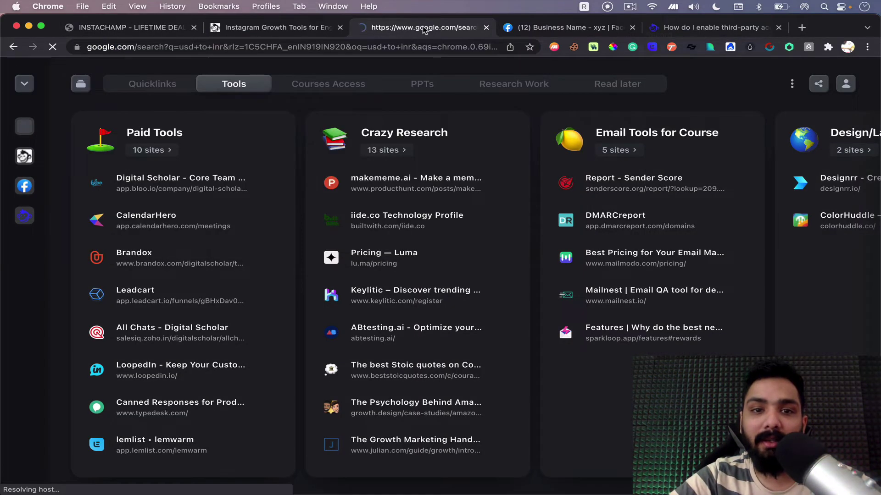
{"action": "left_click_drag", "start_coordinate": [421, 28], "coordinate": [276, 27]}
{"action": "left_click", "coordinate": [124, 28]}
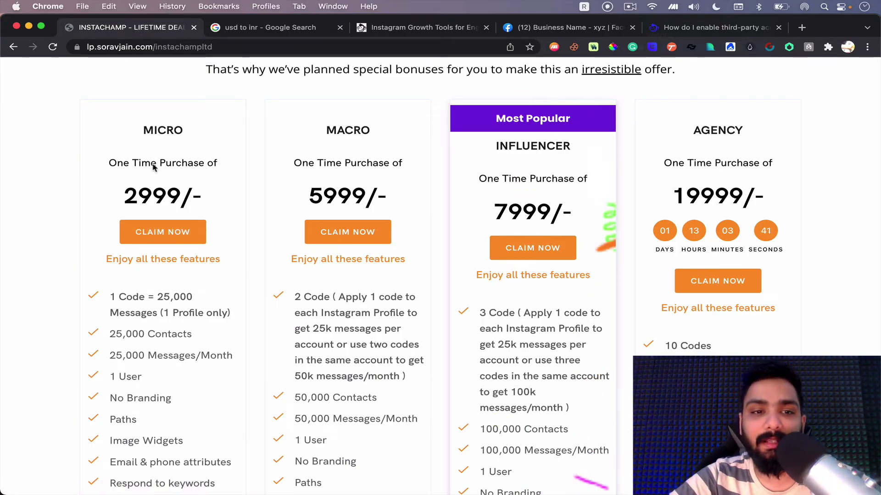
{"action": "left_click_drag", "start_coordinate": [119, 209], "coordinate": [208, 198]}
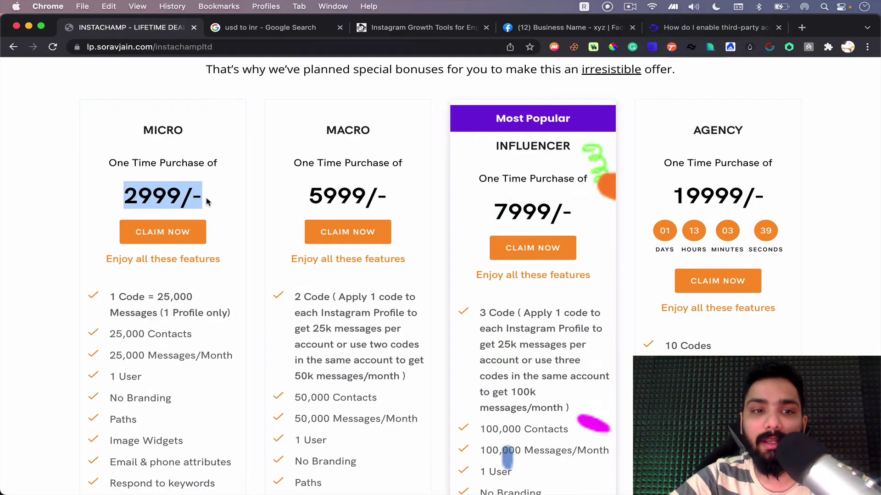
{"action": "left_click", "coordinate": [209, 198]}
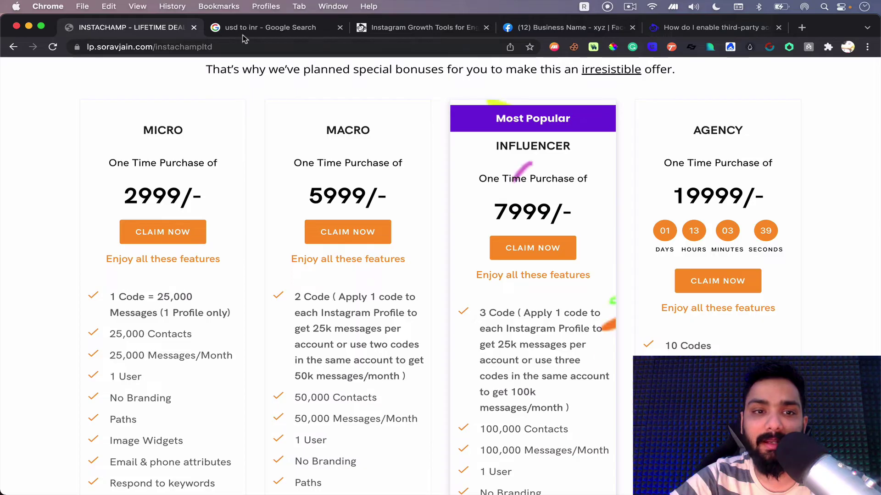
- Convert the 2999 rupee Micro price to US dollars in Google's converter
{"action": "left_click", "coordinate": [300, 31]}
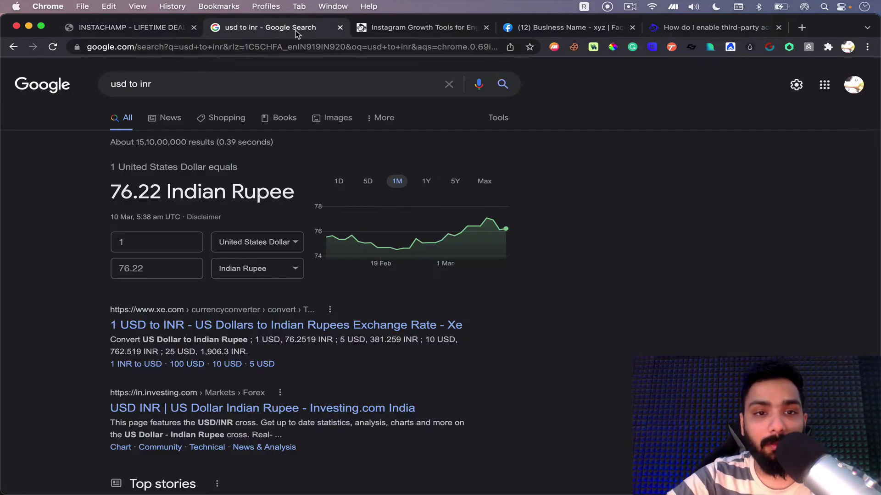
{"action": "key", "text": "BackSpace"}
{"action": "type", "text": "299"}
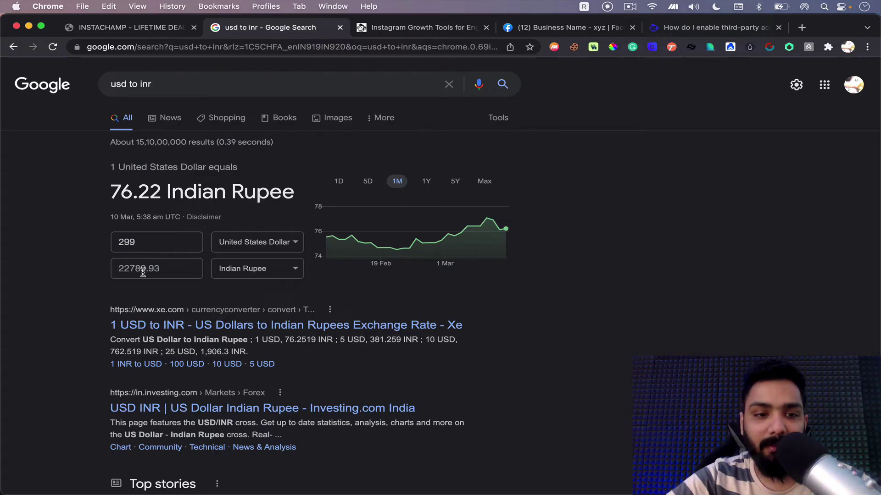
{"action": "left_click_drag", "start_coordinate": [143, 273], "coordinate": [159, 271]}
{"action": "type", "text": "2"}
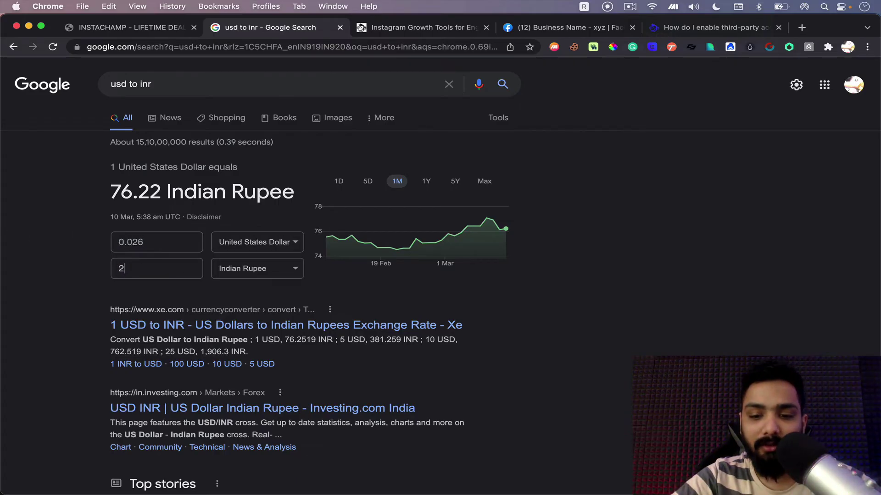
{"action": "type", "text": "999"}
- Convert 5999 and 7999 rupees (78.71 and 104.95 USD), checking each plan price on the deal page
{"action": "left_click", "coordinate": [165, 27]}
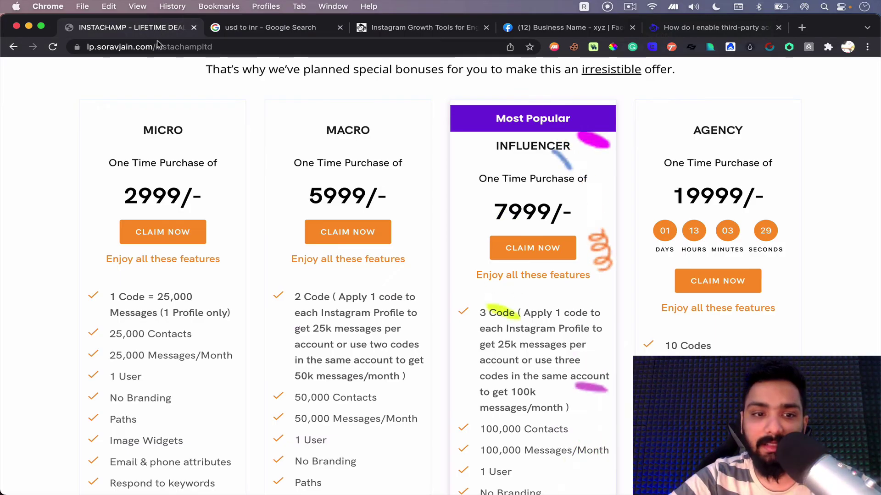
{"action": "left_click", "coordinate": [263, 29]}
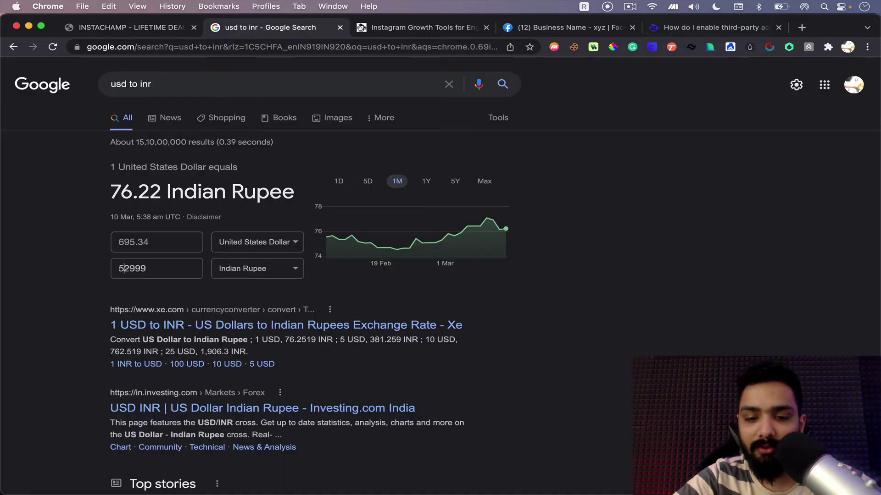
{"action": "type", "text": "999"}
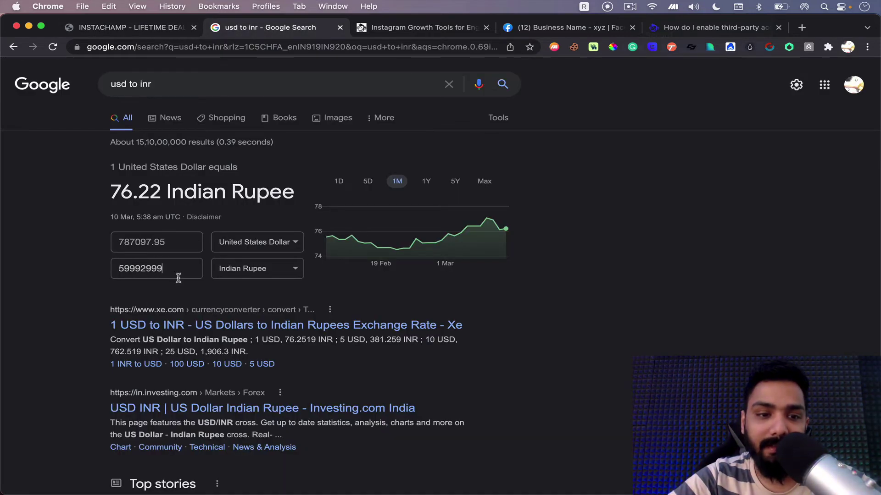
{"action": "key", "text": "BackSpace"}
{"action": "key", "text": "BackSpace"}
{"action": "key", "text": "BackSpace"}
{"action": "key", "text": "BackSpace"}
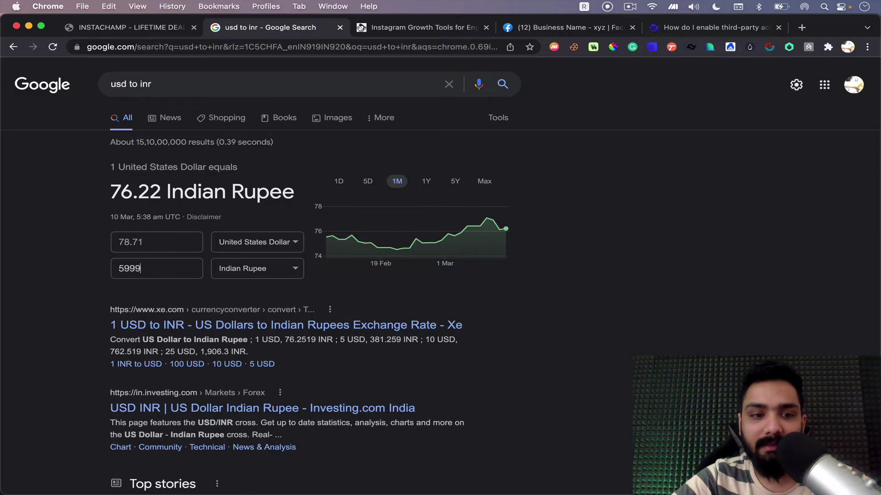
{"action": "left_click", "coordinate": [136, 29]}
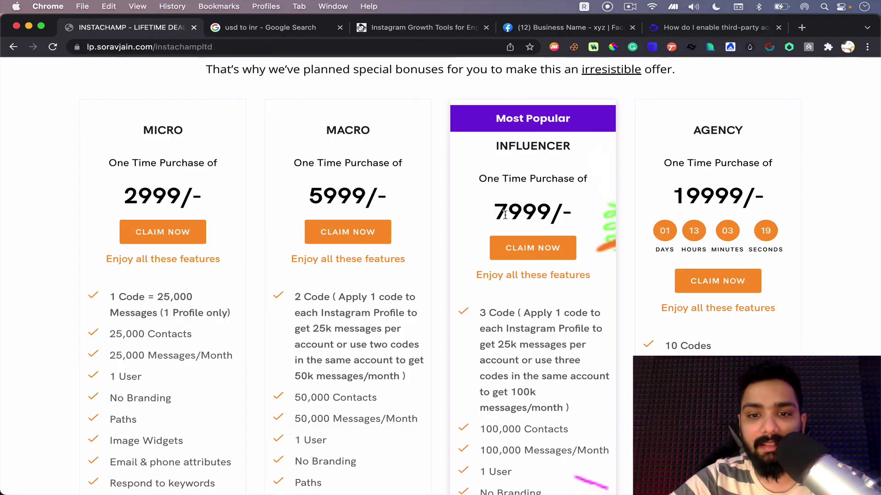
{"action": "left_click", "coordinate": [233, 31]}
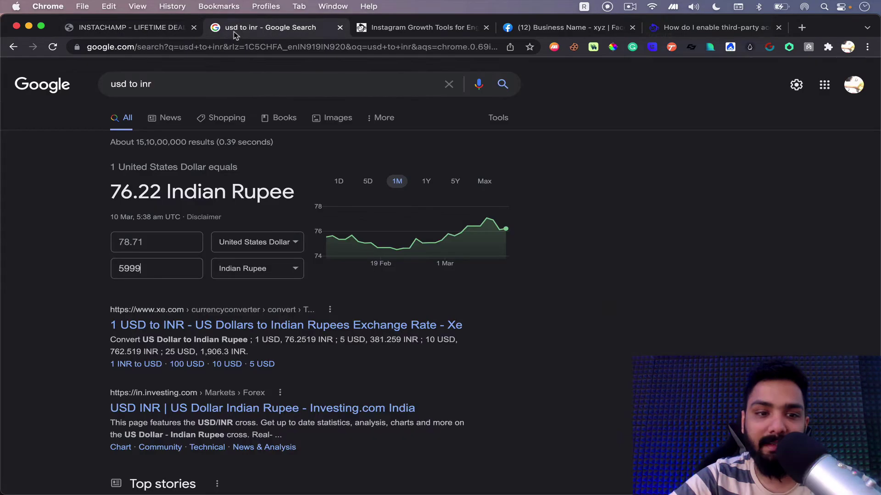
{"action": "double_click", "coordinate": [163, 269]}
{"action": "type", "text": "7"}
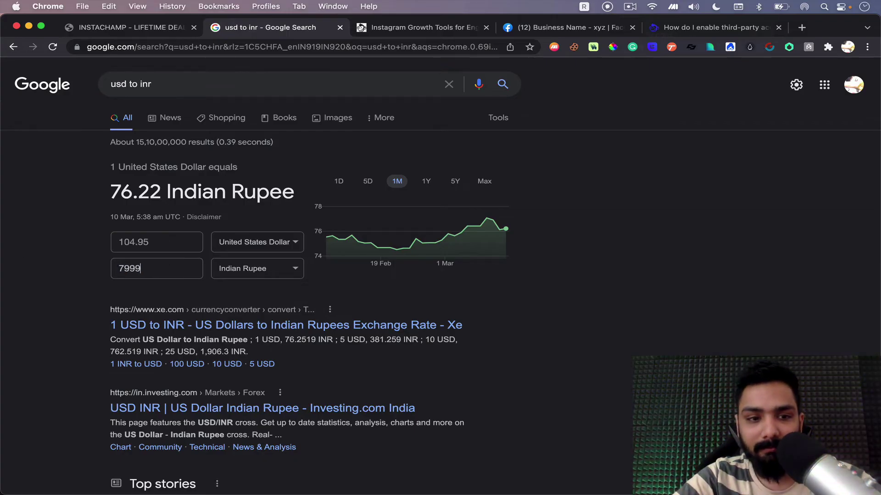
{"action": "left_click", "coordinate": [127, 28]}
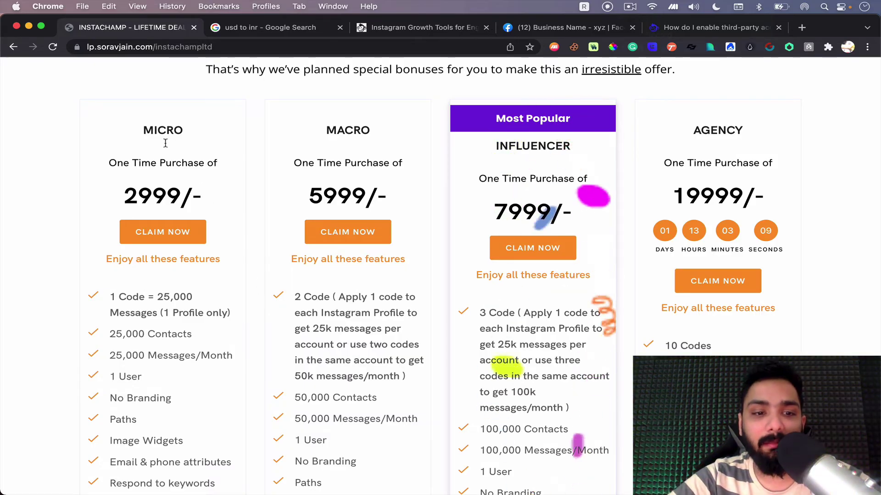
{"action": "scroll", "coordinate": [153, 275], "scroll_direction": "down", "scroll_amount": 2}
{"action": "left_click_drag", "start_coordinate": [110, 260], "coordinate": [154, 260]}
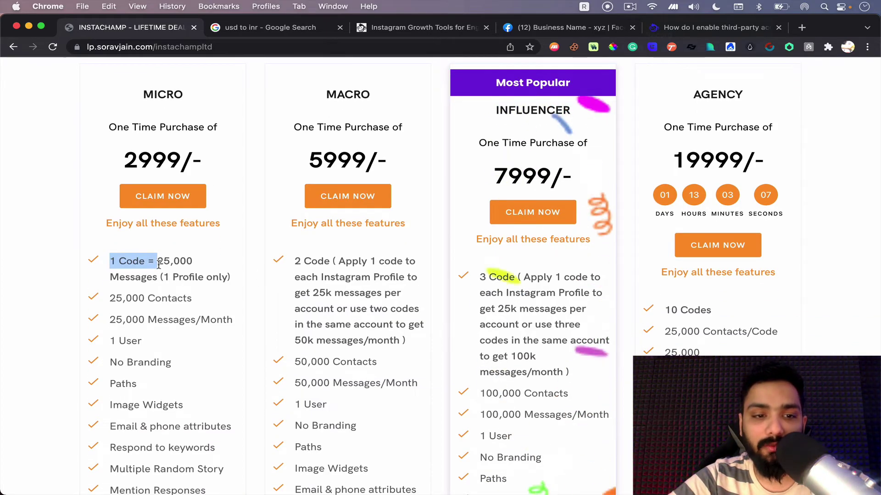
{"action": "left_click", "coordinate": [158, 259]}
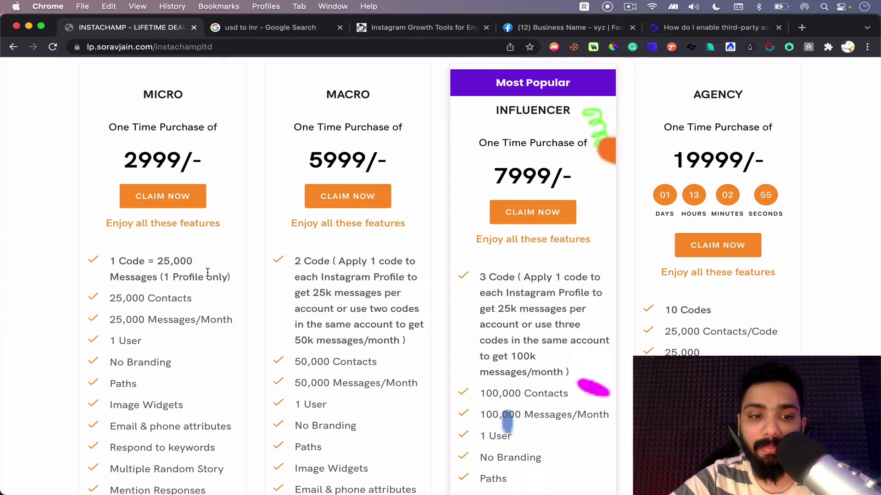
{"action": "scroll", "coordinate": [151, 294], "scroll_direction": "down", "scroll_amount": 1}
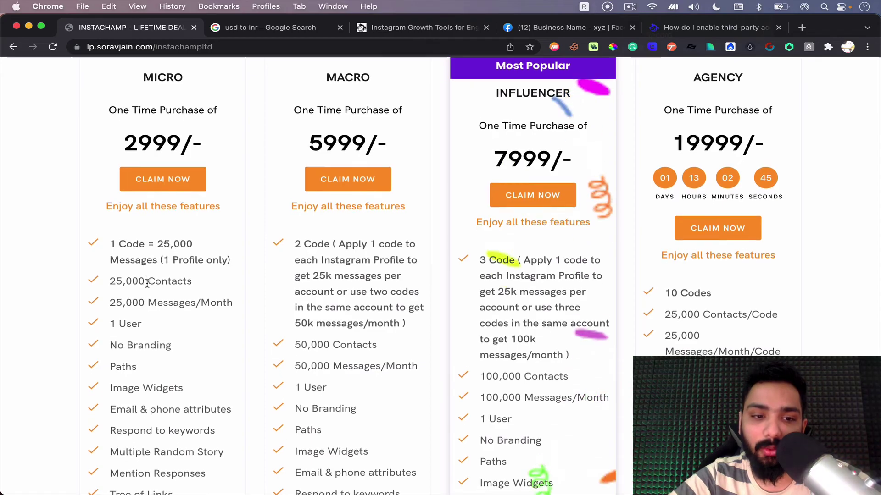
{"action": "scroll", "coordinate": [145, 275], "scroll_direction": "down", "scroll_amount": 1}
{"action": "scroll", "coordinate": [147, 286], "scroll_direction": "down", "scroll_amount": 2}
{"action": "scroll", "coordinate": [147, 287], "scroll_direction": "up", "scroll_amount": 3}
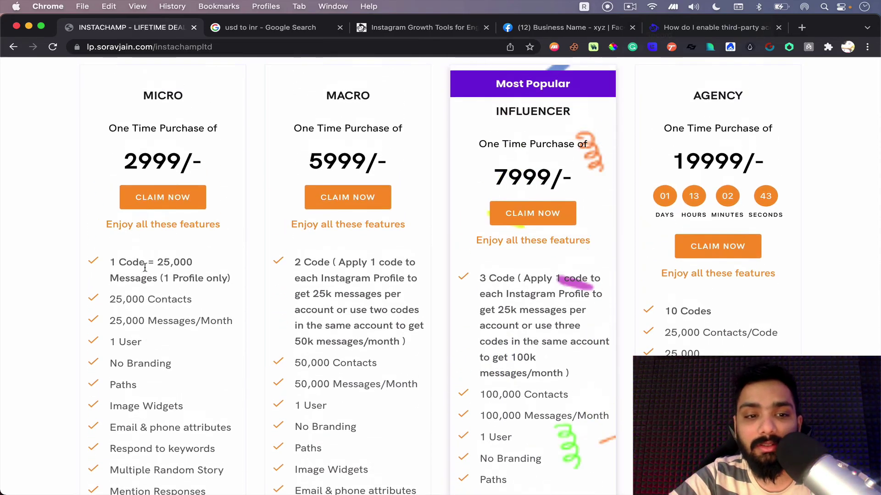
{"action": "left_click_drag", "start_coordinate": [109, 263], "coordinate": [170, 278]}
{"action": "left_click", "coordinate": [171, 277]}
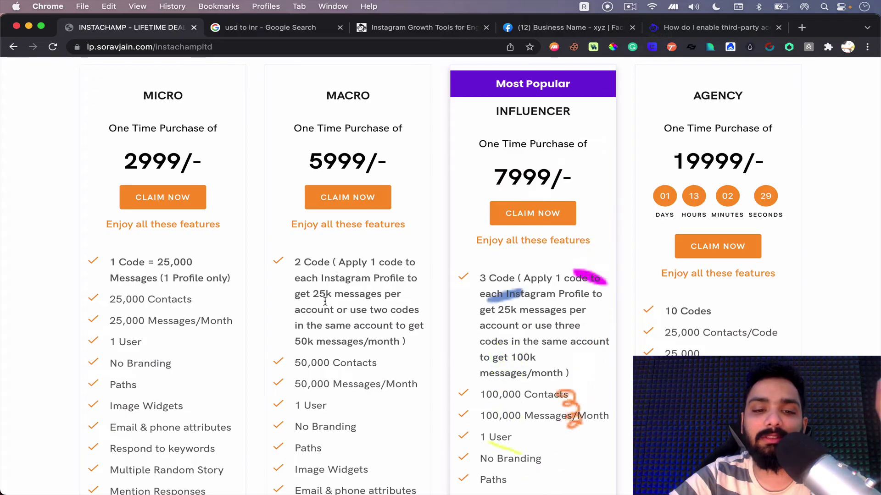
{"action": "left_click_drag", "start_coordinate": [296, 341], "coordinate": [403, 344]}
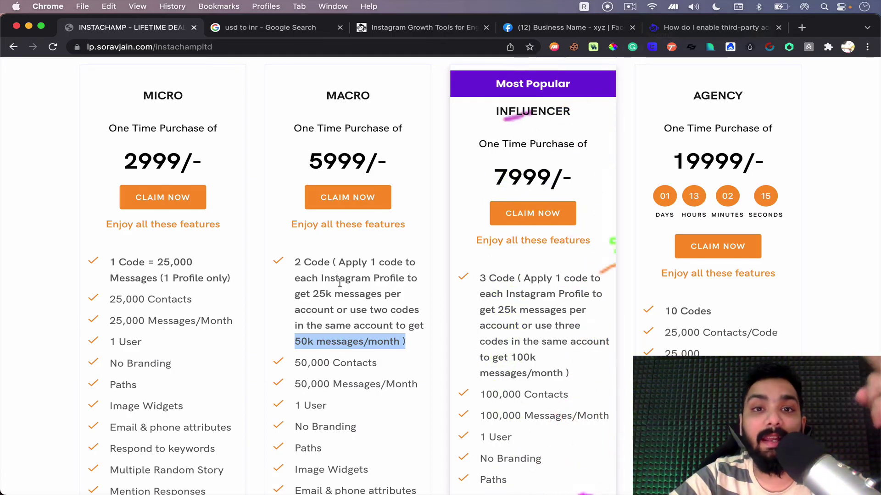
{"action": "left_click", "coordinate": [340, 281]}
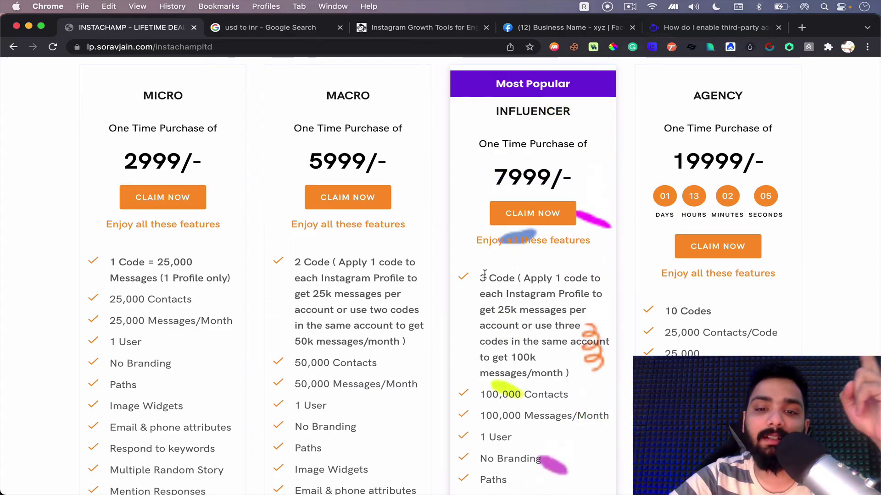
{"action": "left_click_drag", "start_coordinate": [480, 279], "coordinate": [515, 275]}
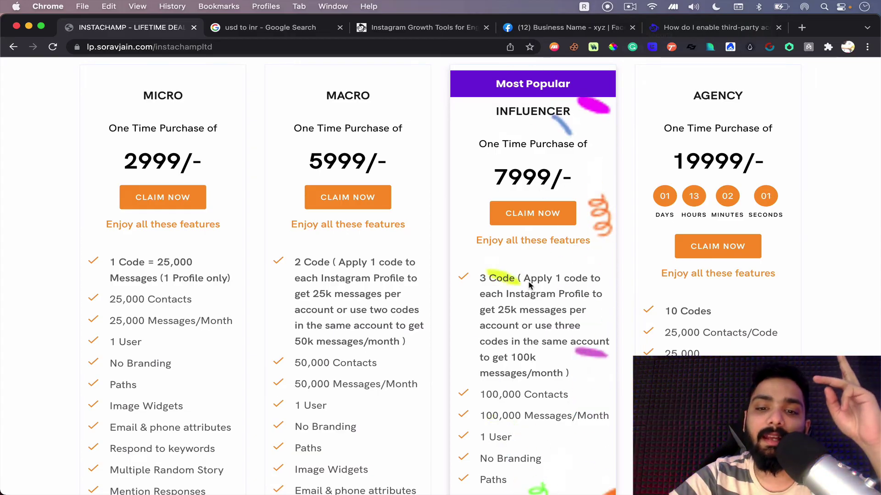
{"action": "left_click", "coordinate": [528, 276]}
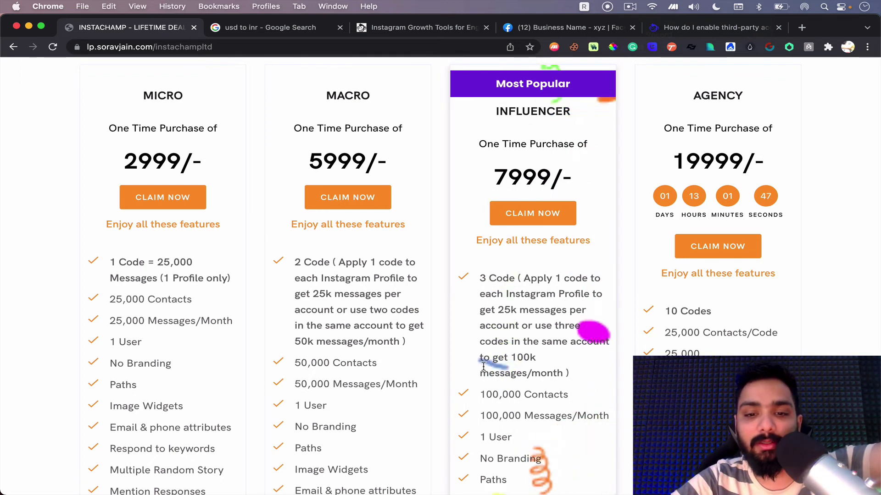
{"action": "left_click_drag", "start_coordinate": [481, 357], "coordinate": [571, 372]}
{"action": "left_click", "coordinate": [575, 372]}
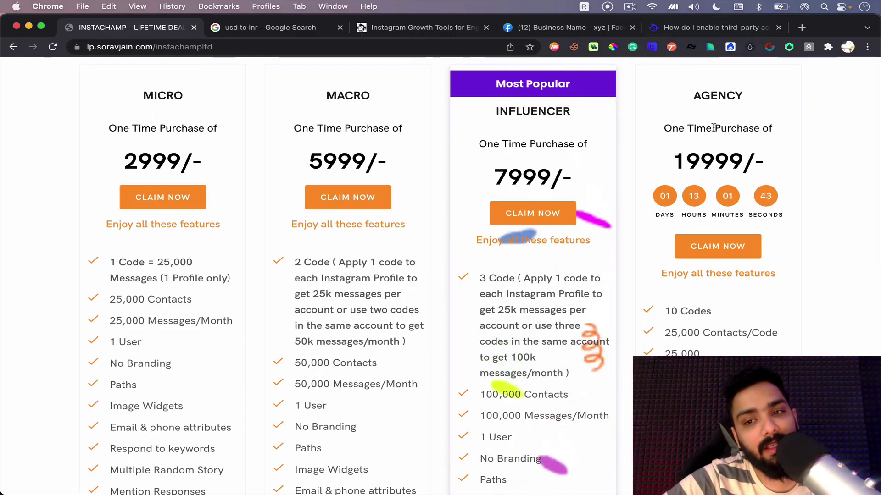
{"action": "left_click_drag", "start_coordinate": [671, 162], "coordinate": [783, 167]}
{"action": "left_click", "coordinate": [782, 170]}
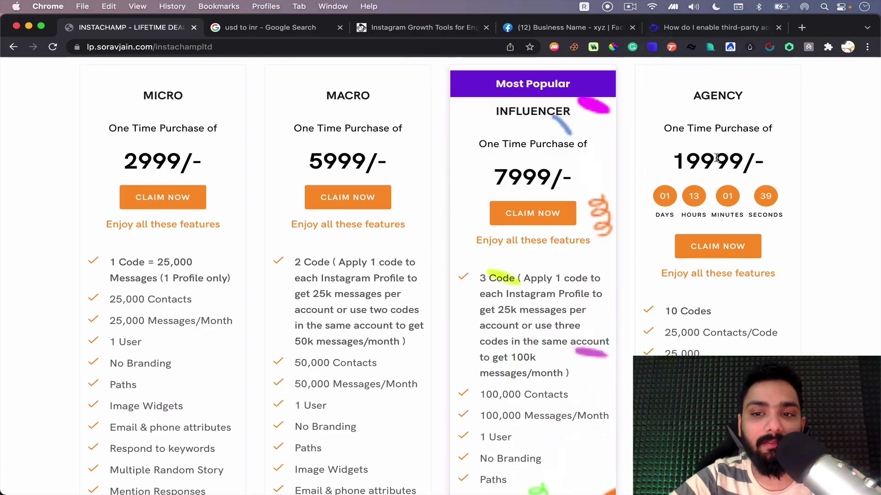
- Convert the 19999 rupee Agency price (about 262.38 USD), then review the pricing page again
{"action": "left_click", "coordinate": [291, 28]}
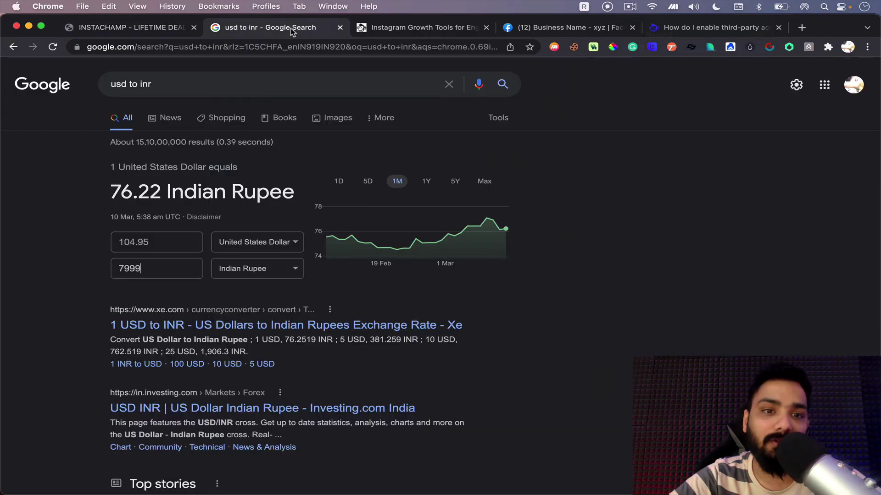
{"action": "left_click_drag", "start_coordinate": [173, 267], "coordinate": [2, 227]}
{"action": "type", "text": "199"}
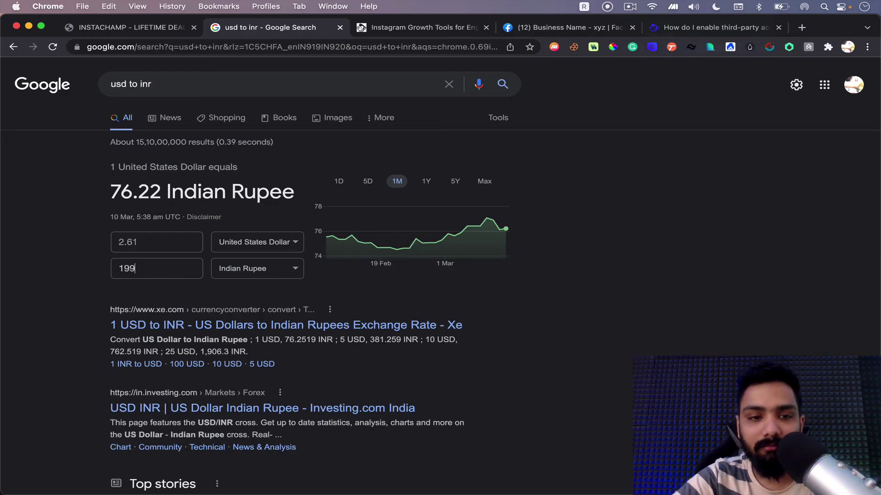
{"action": "type", "text": "99"}
{"action": "left_click", "coordinate": [129, 27]}
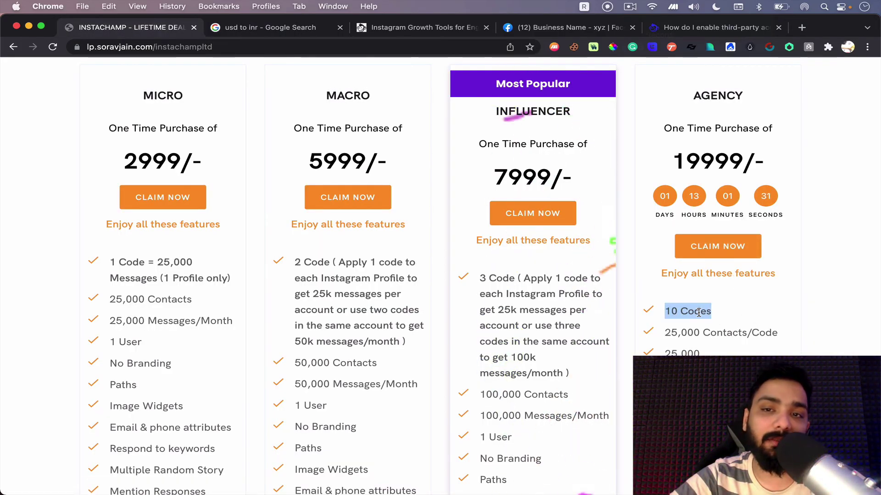
{"action": "scroll", "coordinate": [702, 317], "scroll_direction": "down", "scroll_amount": 2}
{"action": "scroll", "coordinate": [698, 315], "scroll_direction": "up", "scroll_amount": 2}
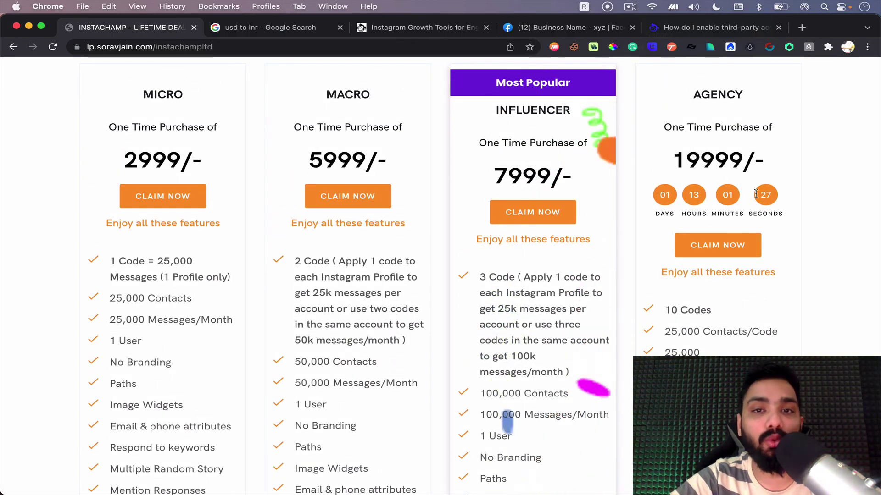
{"action": "scroll", "coordinate": [738, 192], "scroll_direction": "down", "scroll_amount": 1}
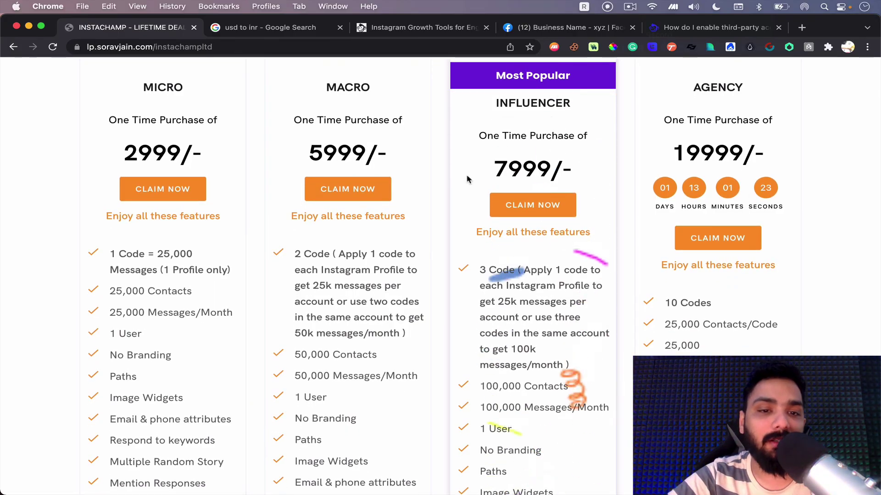
- Review the five bonuses, from the ₹9,999 Instagram Automation Course to the ₹4,999 case study, and the guarantee
{"action": "scroll", "coordinate": [610, 232], "scroll_direction": "down", "scroll_amount": 15}
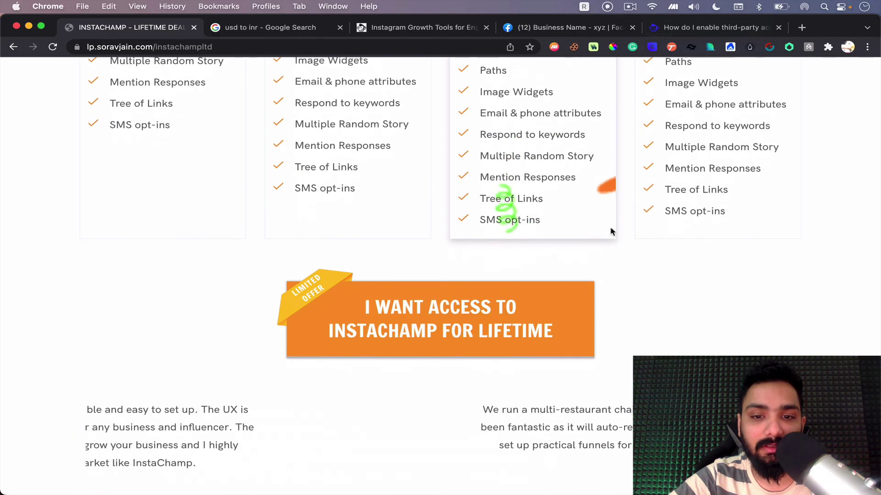
{"action": "scroll", "coordinate": [473, 142], "scroll_direction": "down", "scroll_amount": 20}
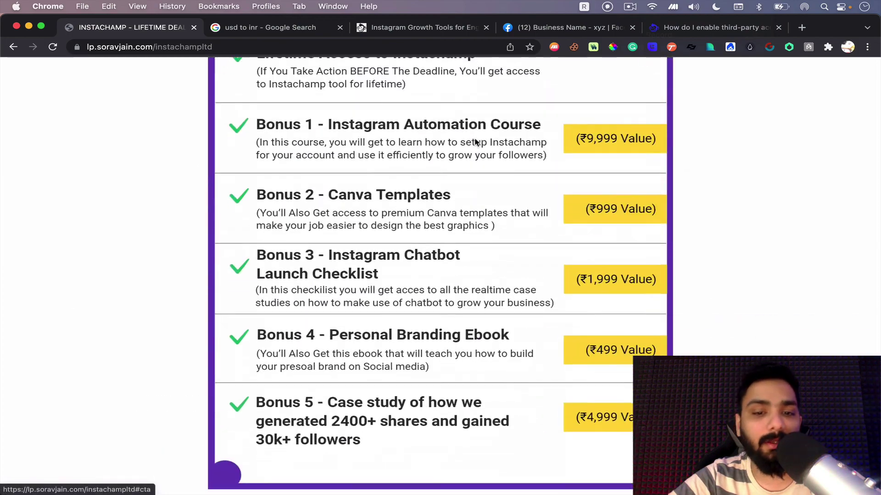
{"action": "scroll", "coordinate": [476, 143], "scroll_direction": "up", "scroll_amount": 5}
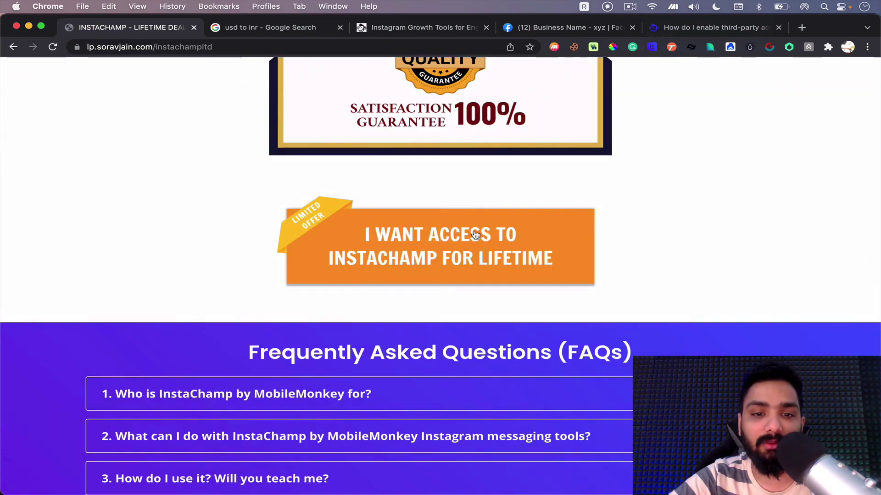
{"action": "scroll", "coordinate": [475, 235], "scroll_direction": "up", "scroll_amount": 5}
{"action": "scroll", "coordinate": [475, 235], "scroll_direction": "up", "scroll_amount": 5}
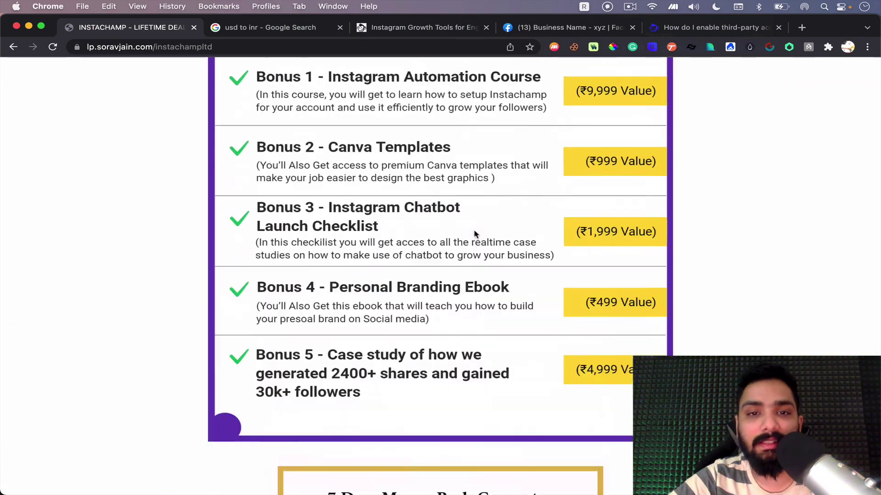
{"action": "scroll", "coordinate": [475, 235], "scroll_direction": "up", "scroll_amount": 10}
{"action": "scroll", "coordinate": [475, 235], "scroll_direction": "down", "scroll_amount": 8}
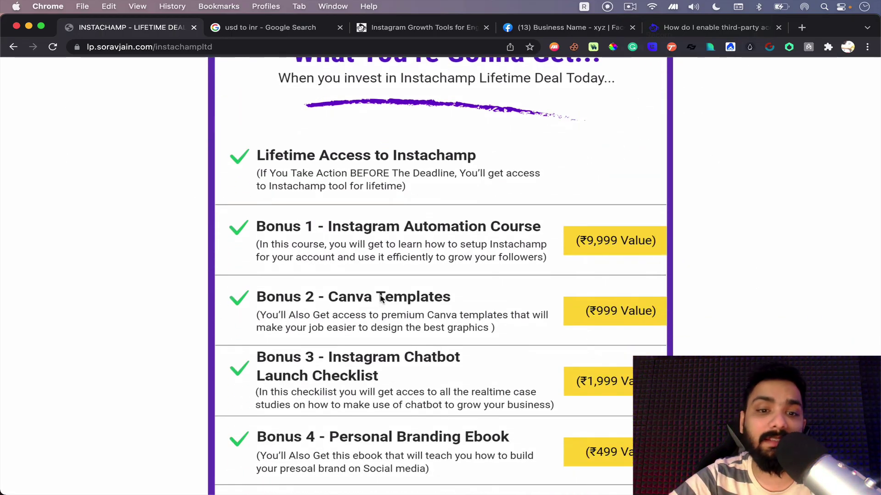
{"action": "scroll", "coordinate": [380, 298], "scroll_direction": "down", "scroll_amount": 2}
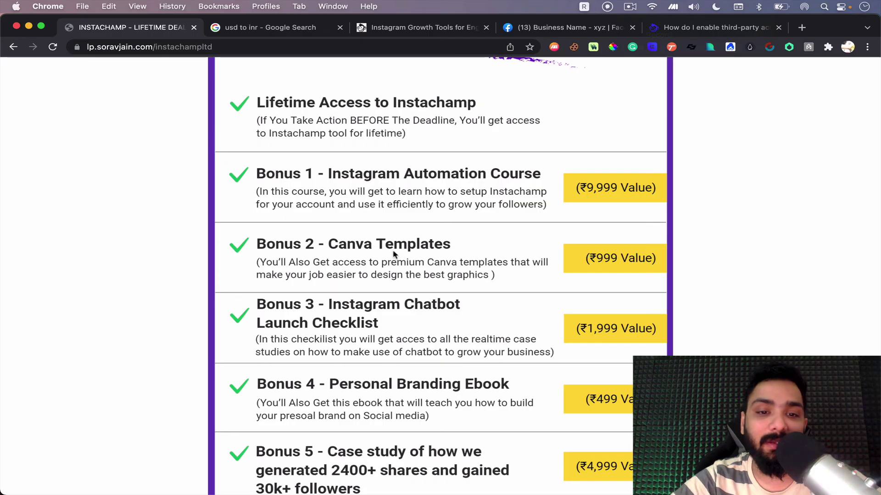
{"action": "scroll", "coordinate": [401, 271], "scroll_direction": "down", "scroll_amount": 1}
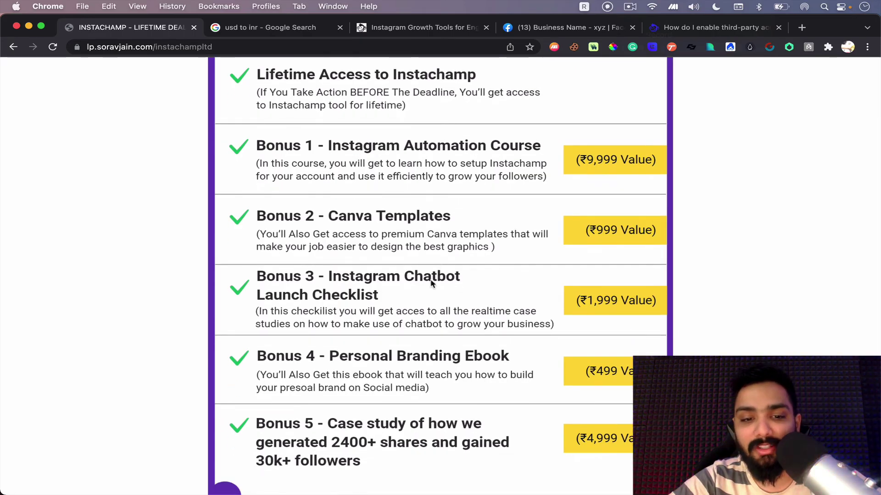
{"action": "scroll", "coordinate": [431, 283], "scroll_direction": "down", "scroll_amount": 5}
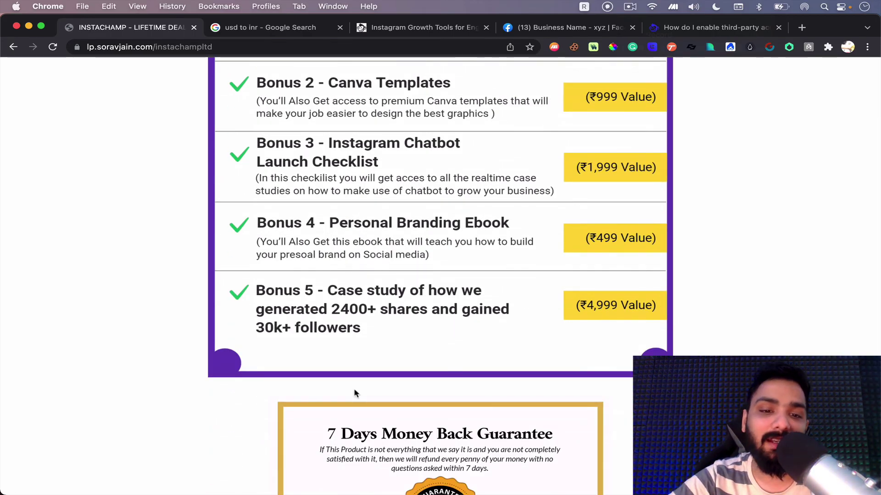
{"action": "scroll", "coordinate": [373, 323], "scroll_direction": "down", "scroll_amount": 10}
- Scroll back to the top header with the limited-time offer and Instachamp Lifetime Deal video
{"action": "scroll", "coordinate": [373, 324], "scroll_direction": "down", "scroll_amount": 20}
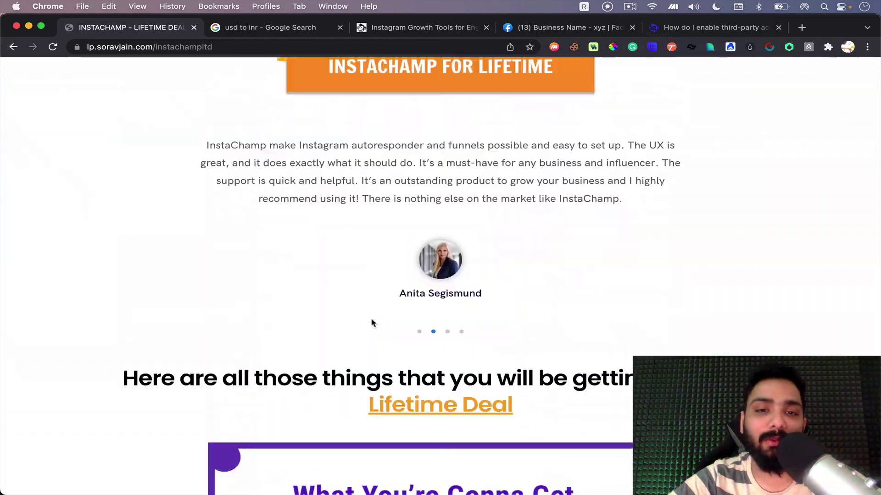
{"action": "scroll", "coordinate": [372, 323], "scroll_direction": "up", "scroll_amount": 20}
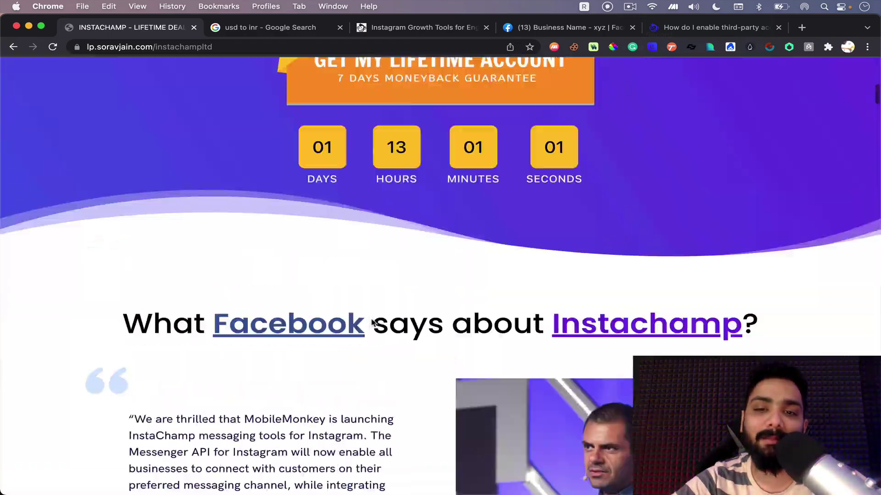
{"action": "scroll", "coordinate": [372, 323], "scroll_direction": "down", "scroll_amount": 5}
{"action": "scroll", "coordinate": [372, 323], "scroll_direction": "down", "scroll_amount": 15}
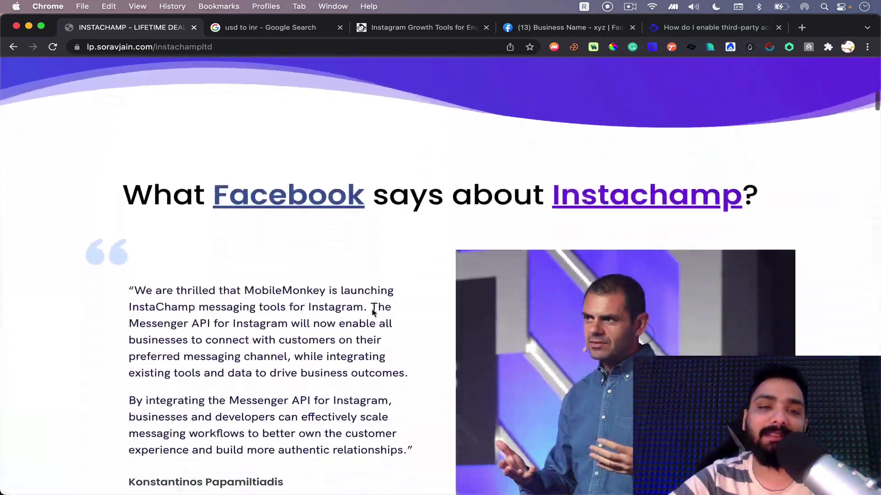
{"action": "scroll", "coordinate": [372, 314], "scroll_direction": "down", "scroll_amount": 10}
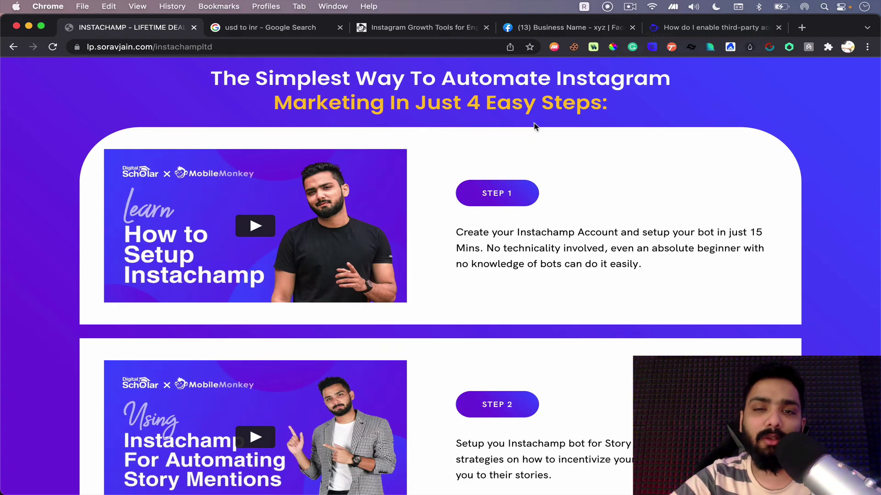
{"action": "scroll", "coordinate": [535, 127], "scroll_direction": "up", "scroll_amount": 10}
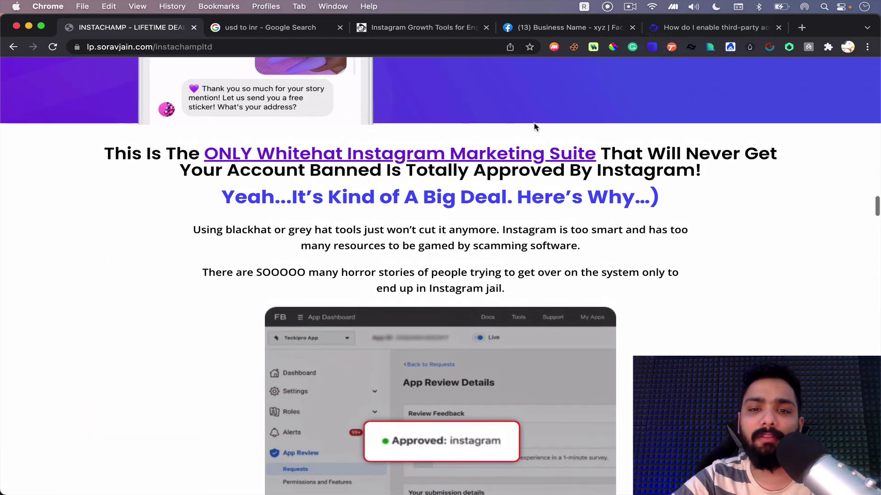
{"action": "scroll", "coordinate": [534, 127], "scroll_direction": "up", "scroll_amount": 15}
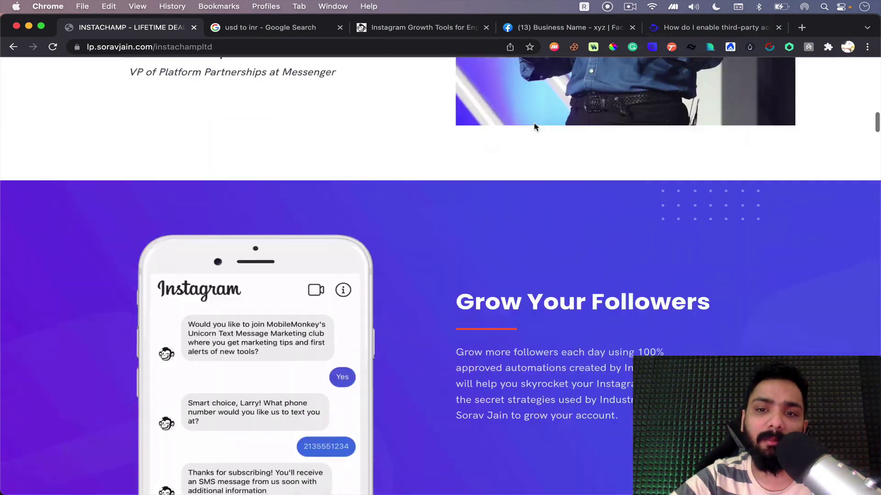
{"action": "scroll", "coordinate": [534, 127], "scroll_direction": "up", "scroll_amount": 10}
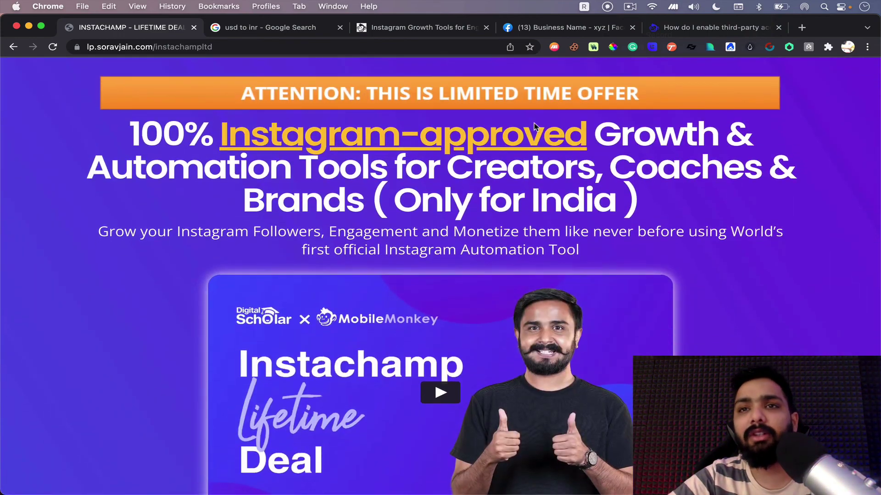